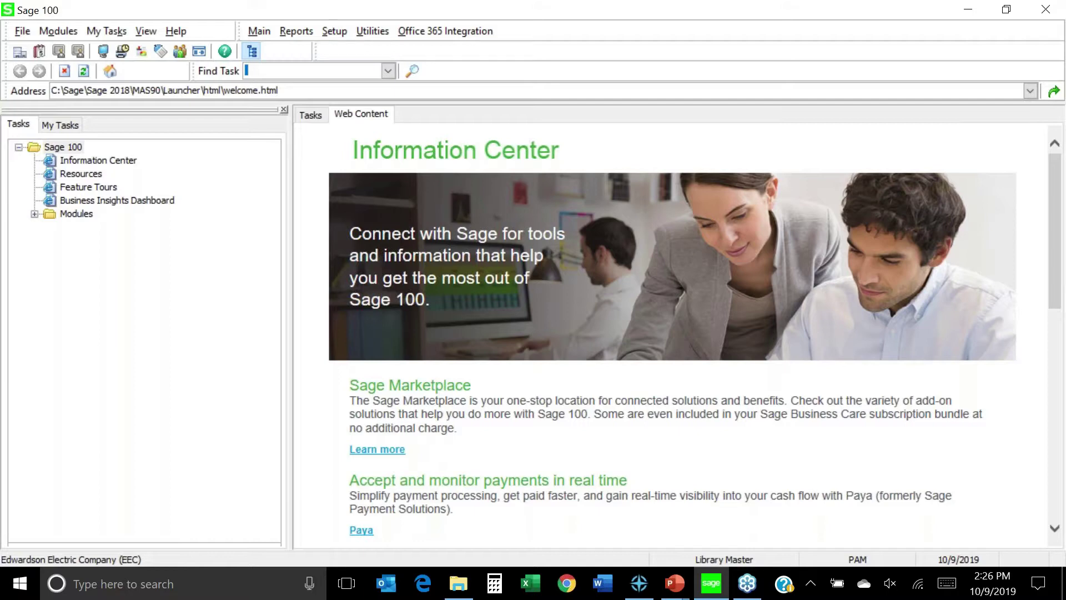
Step: Open Company Maintenance in Library Master and load the ABC Distribution and Service Corp. company record
left_click(74, 216)
double_click(75, 214)
double_click(103, 227)
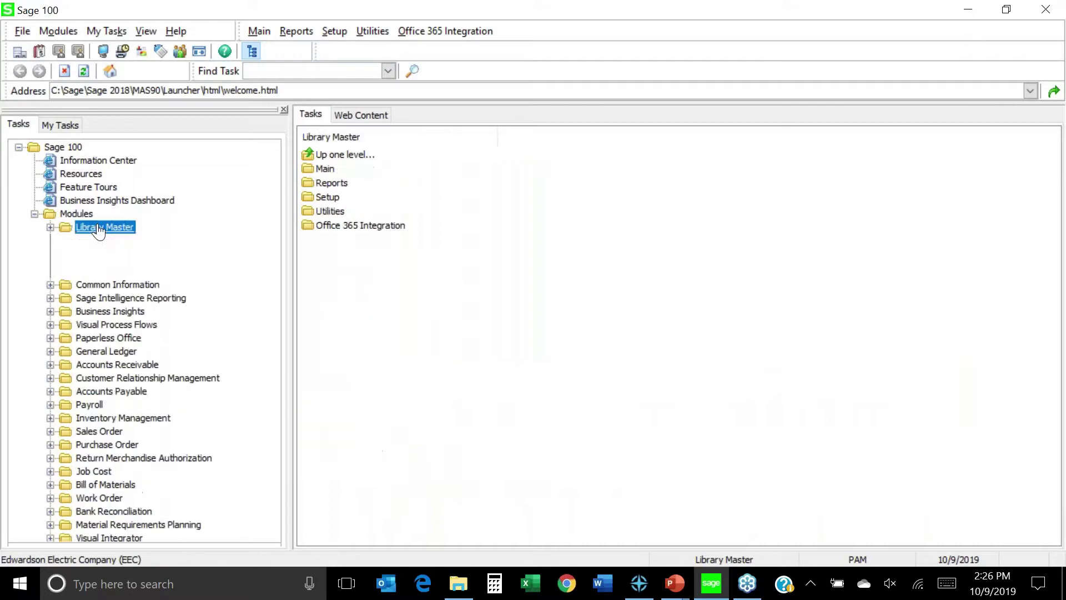
double_click(103, 241)
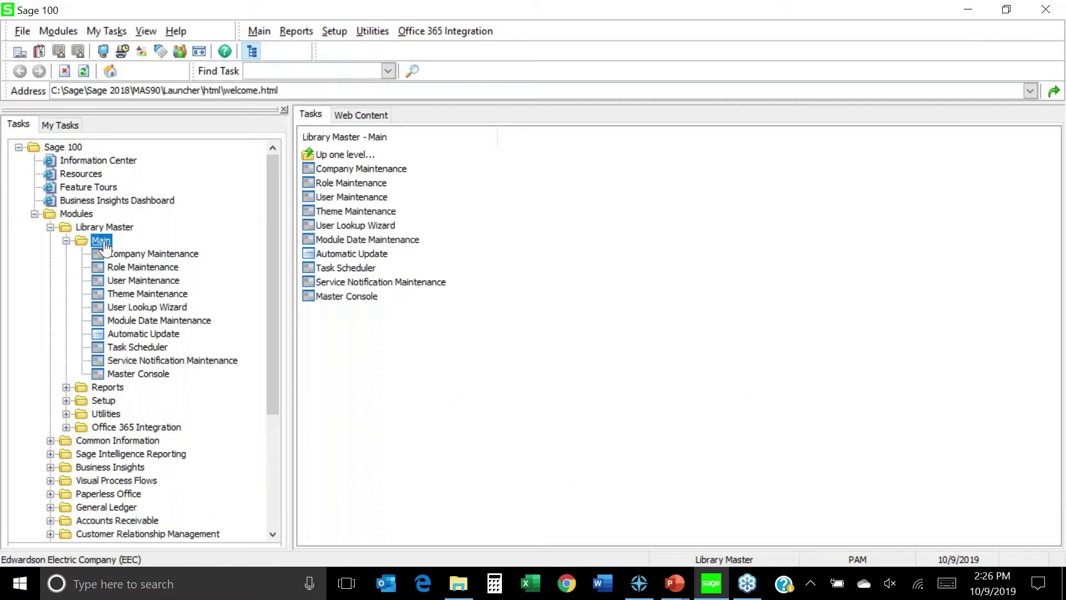
left_click(139, 256)
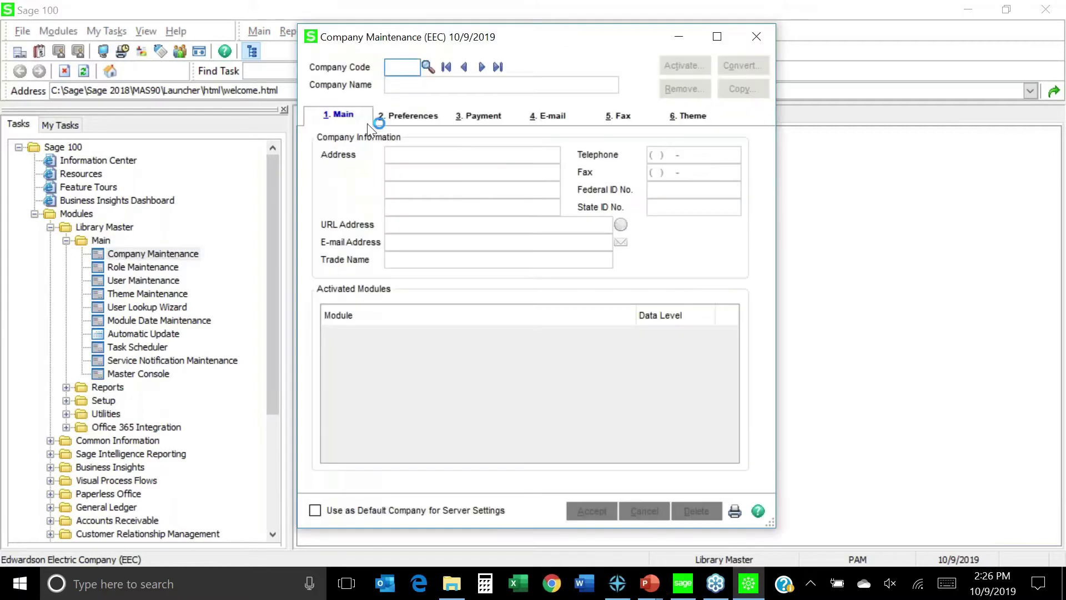
left_click(428, 67)
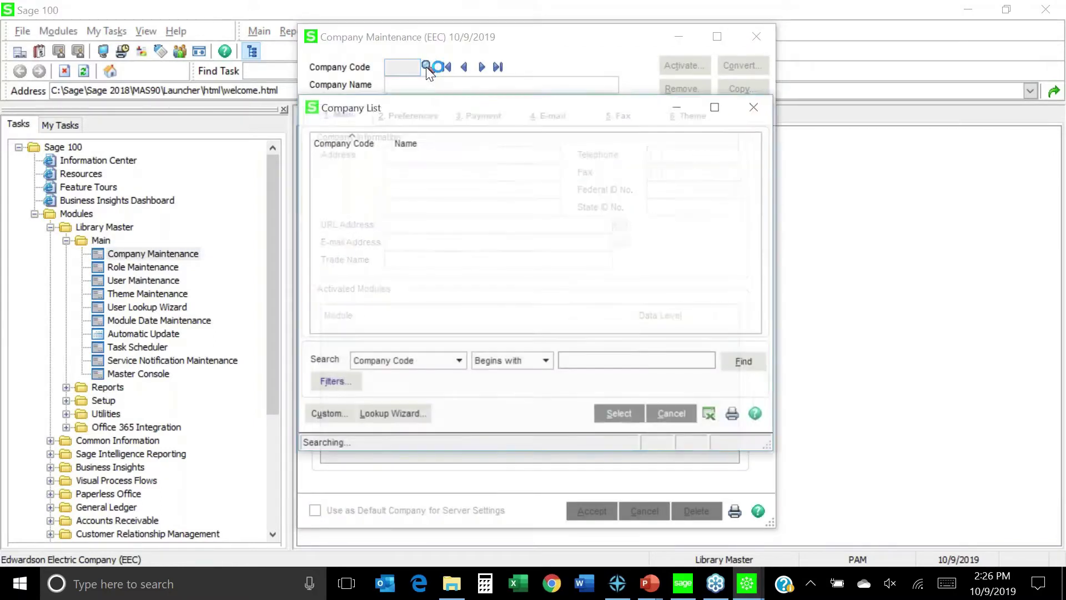
double_click(418, 158)
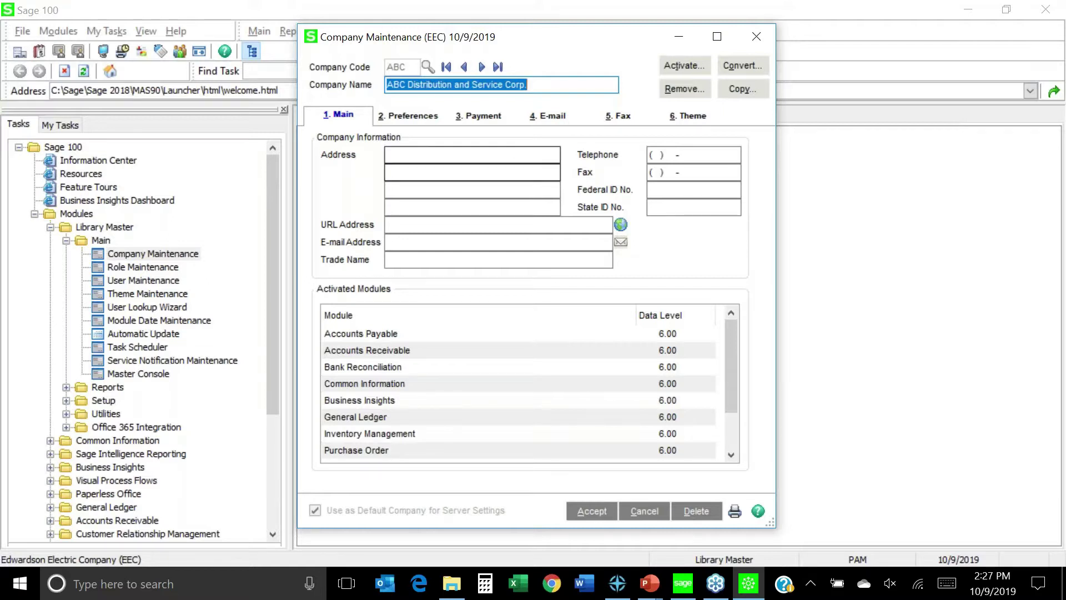
Step: Review the preferences and data locations of each company from ABC through XYZ, and close Company Maintenance
left_click(410, 124)
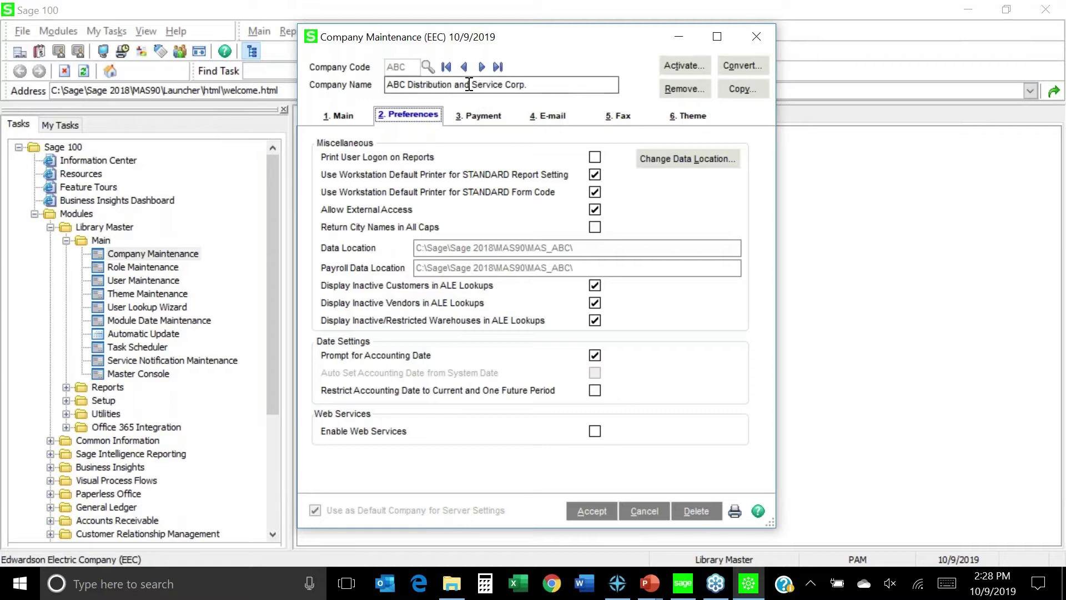
left_click(482, 67)
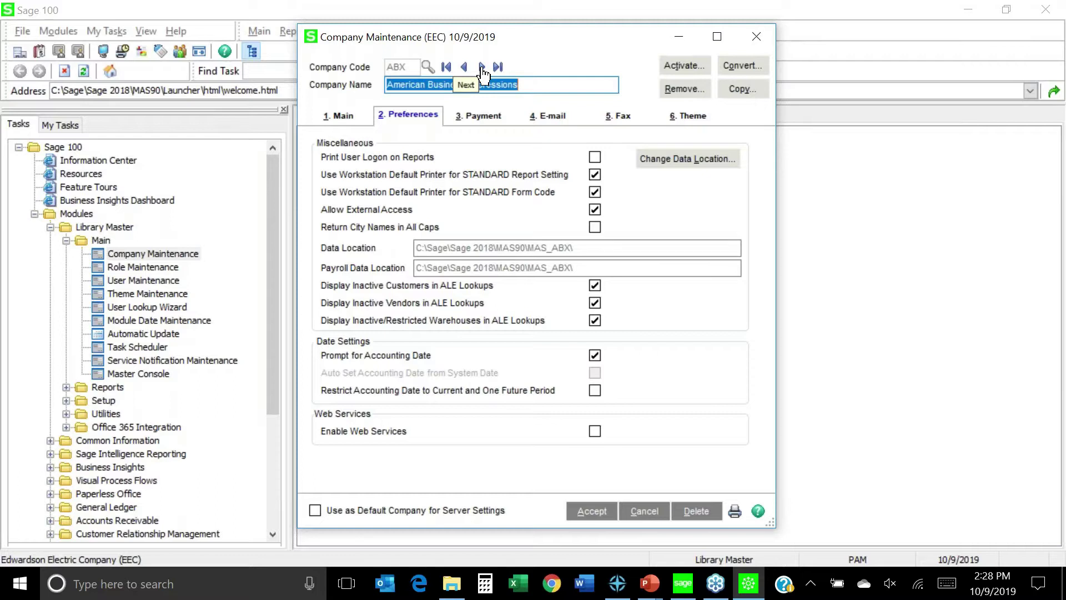
left_click(481, 67)
left_click(482, 67)
left_click(482, 68)
left_click(482, 67)
left_click(481, 67)
left_click(481, 67)
left_click(481, 68)
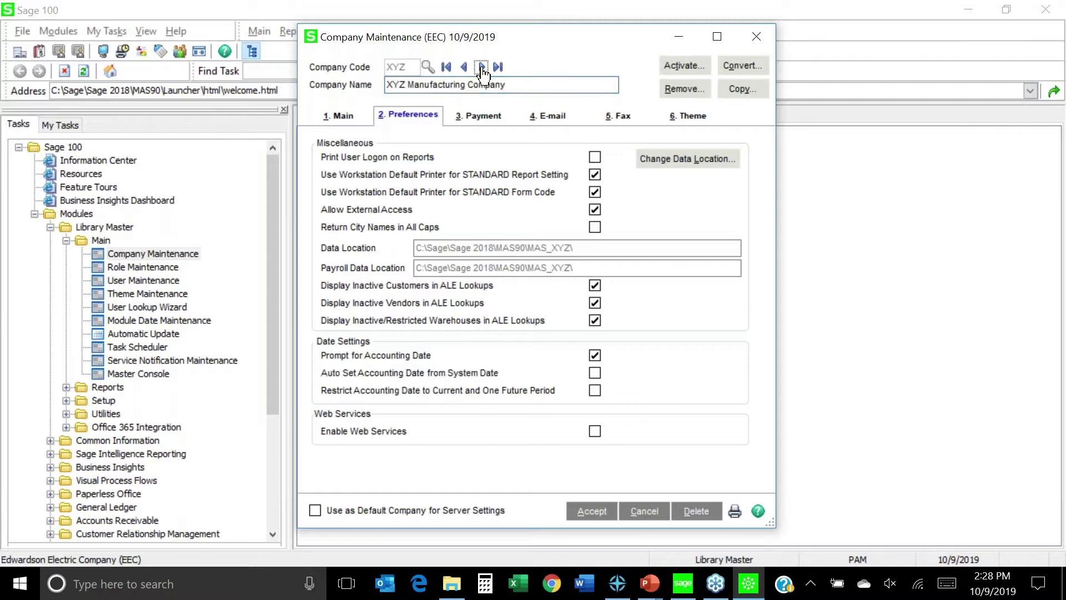
left_click(761, 36)
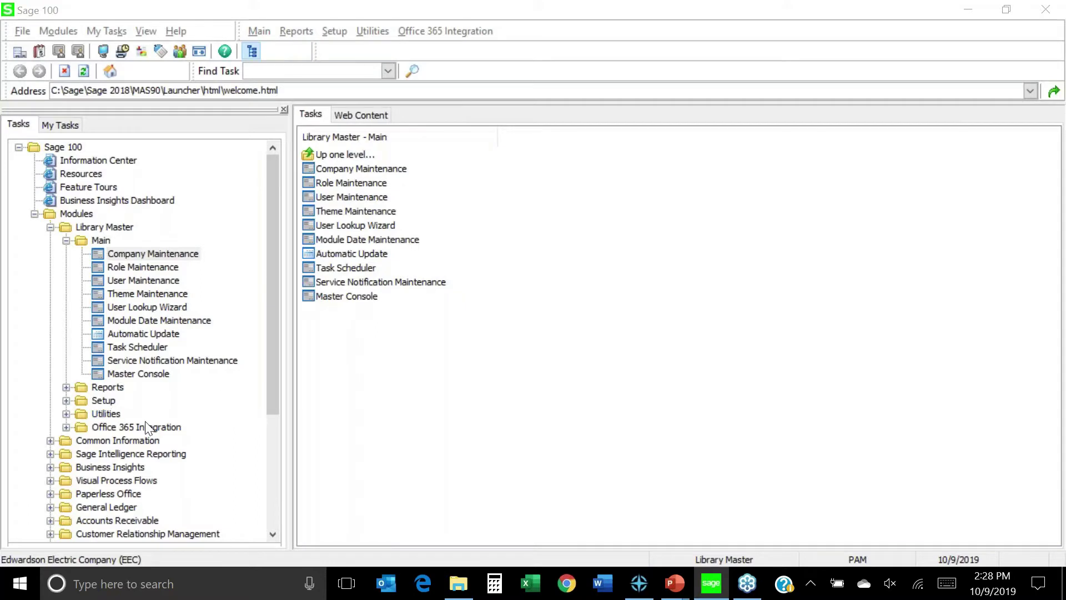
Step: Review the electronic delivery and PDF storage settings in Paperless Office Options, and close them unchanged
left_click(114, 494)
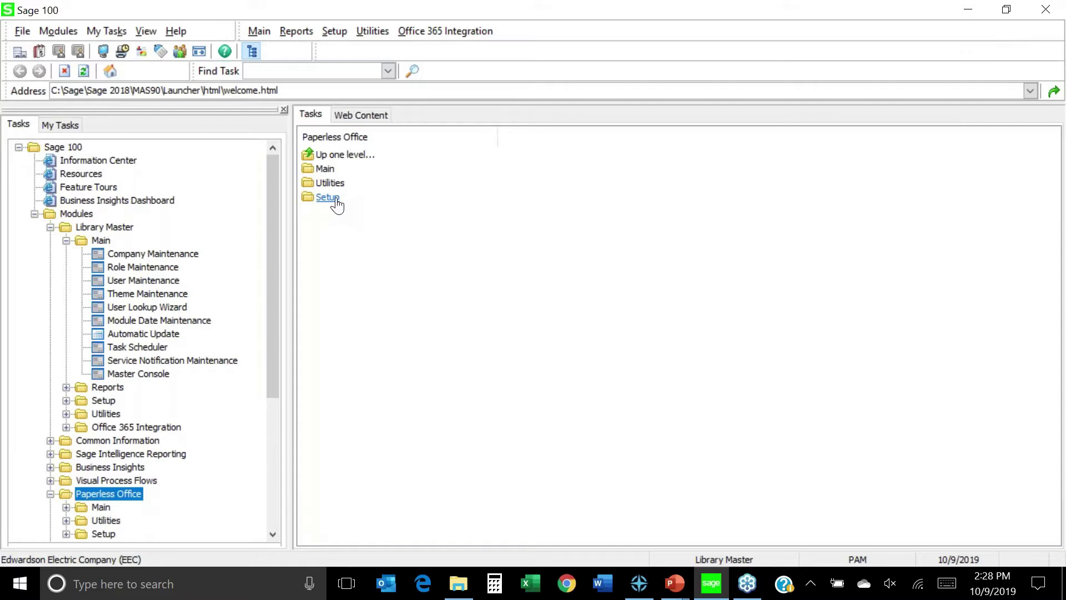
left_click(336, 201)
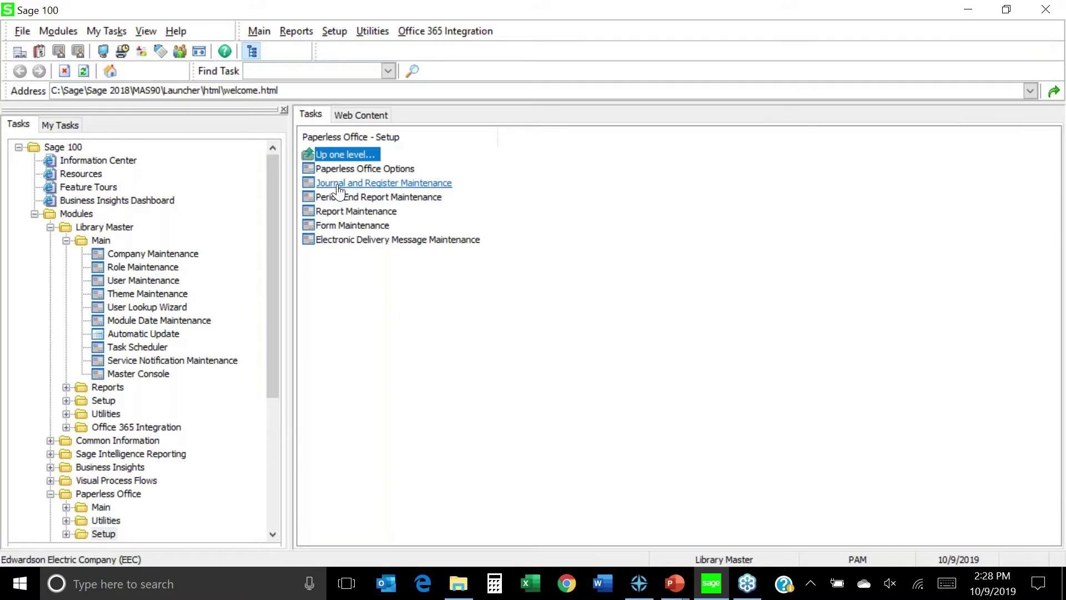
left_click(349, 169)
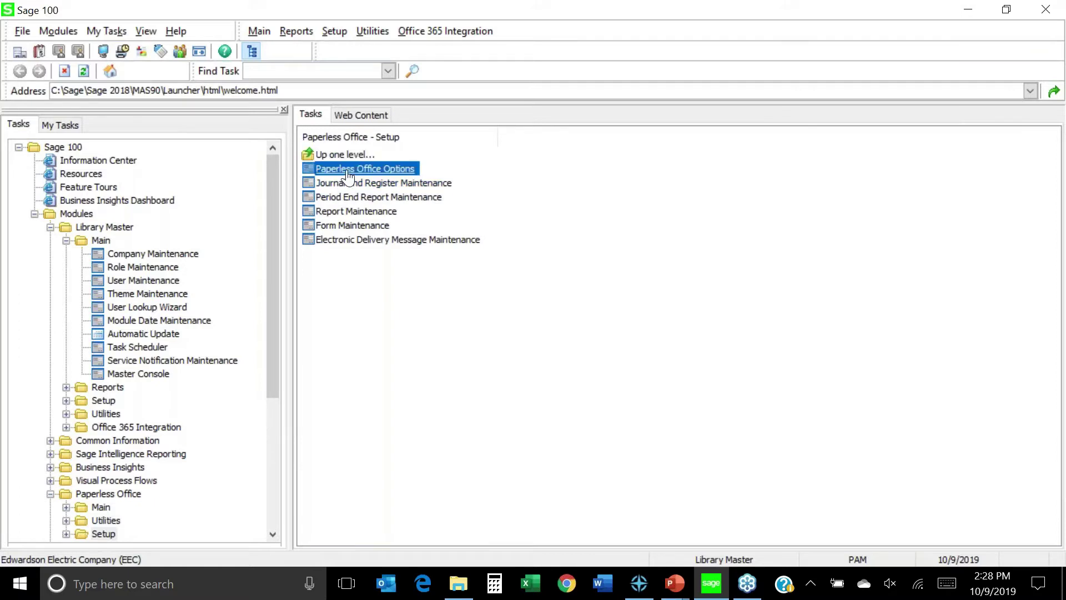
left_click(326, 179)
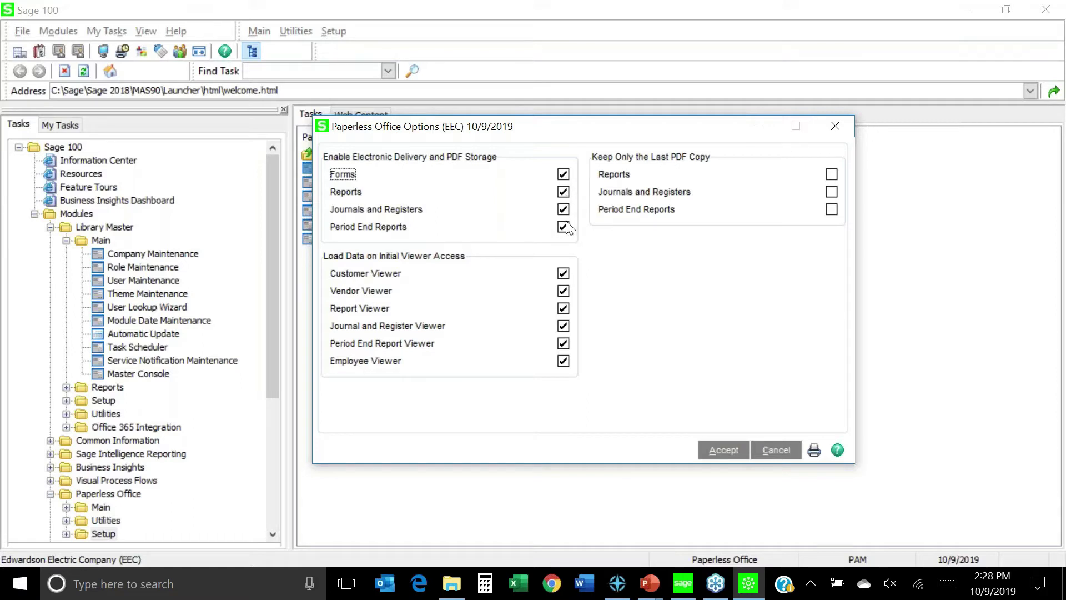
left_click(844, 124)
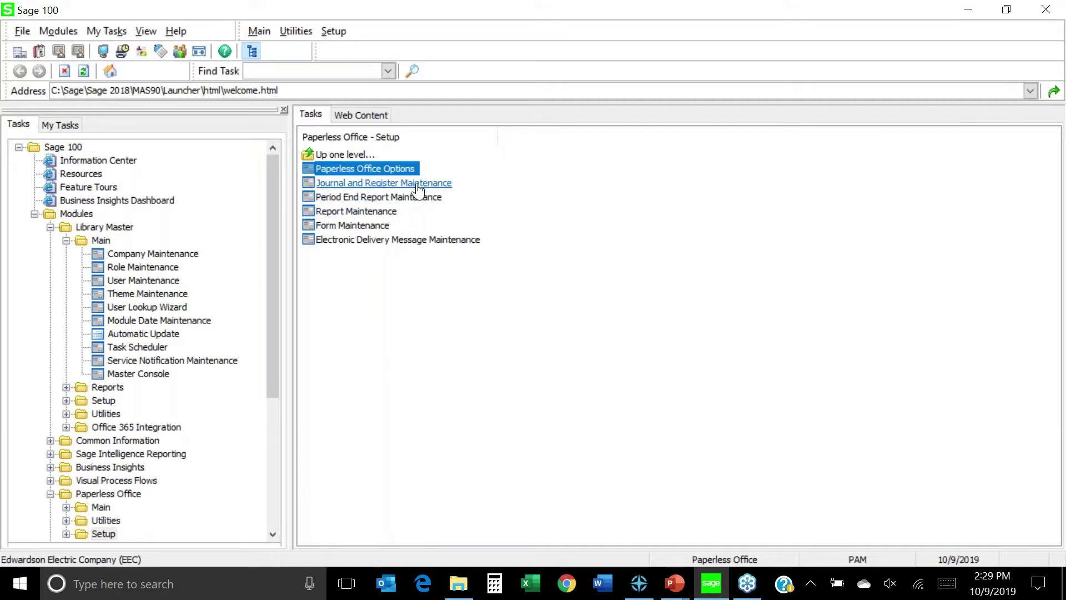
Step: Load the All Companies, All Modules record in Journal and Register Maintenance to check its PDF directory, accept it and close the window
left_click(383, 189)
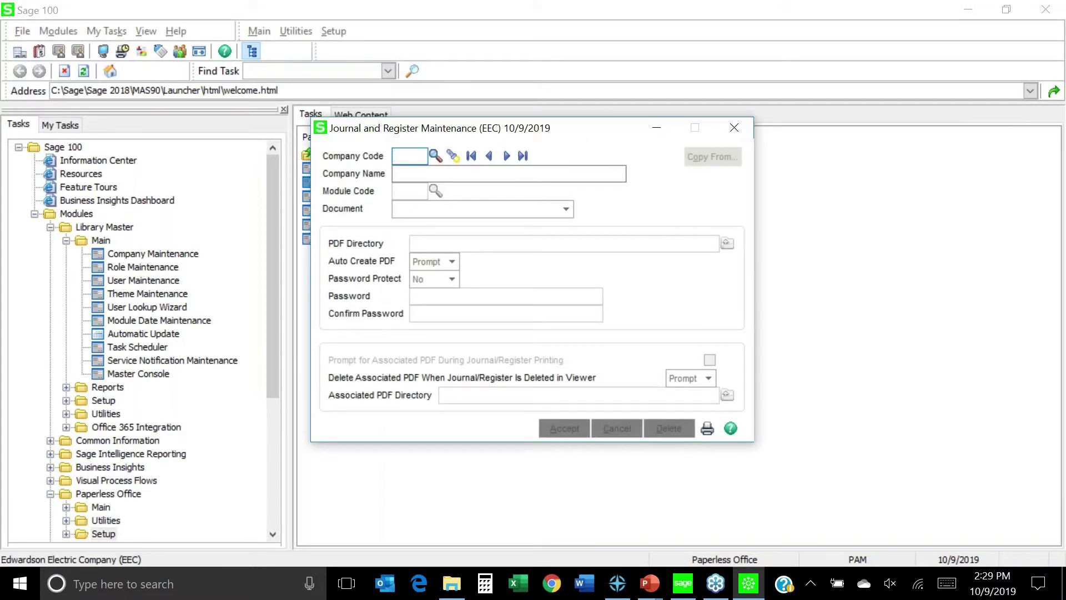
left_click(454, 157)
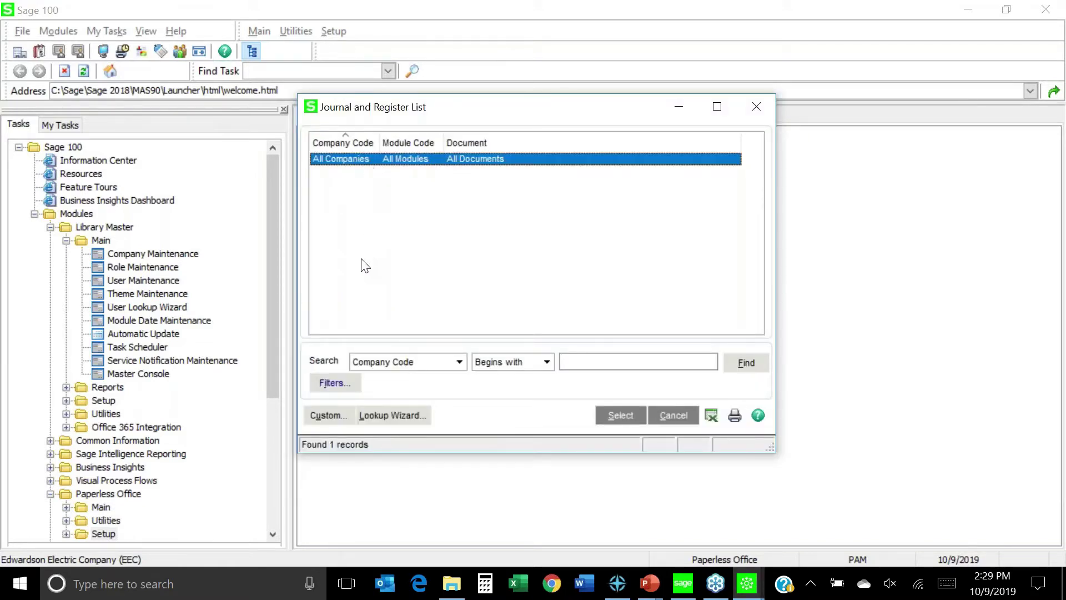
double_click(366, 160)
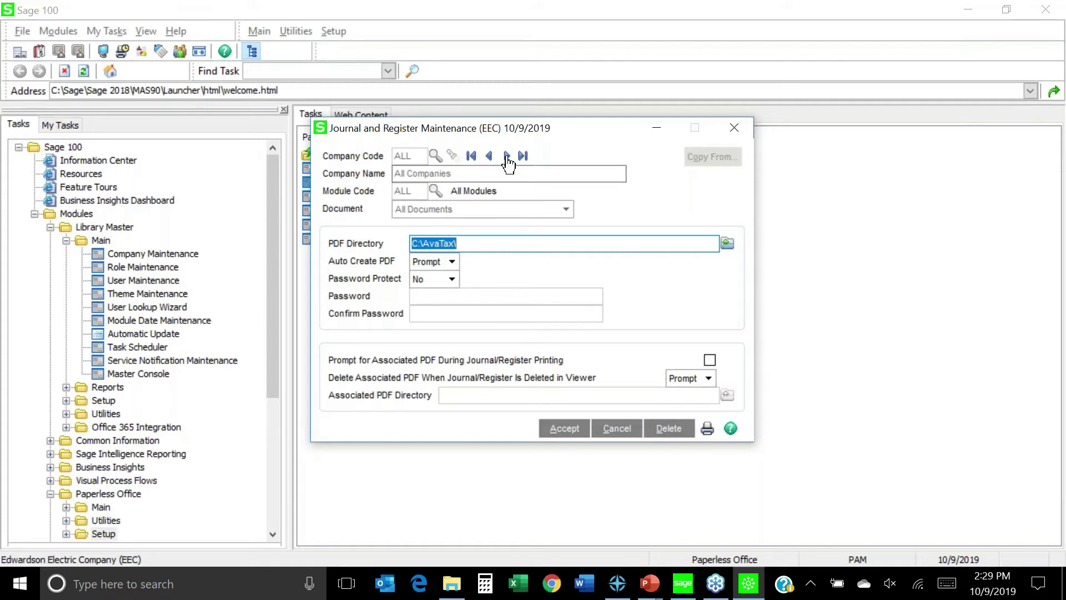
left_click(553, 429)
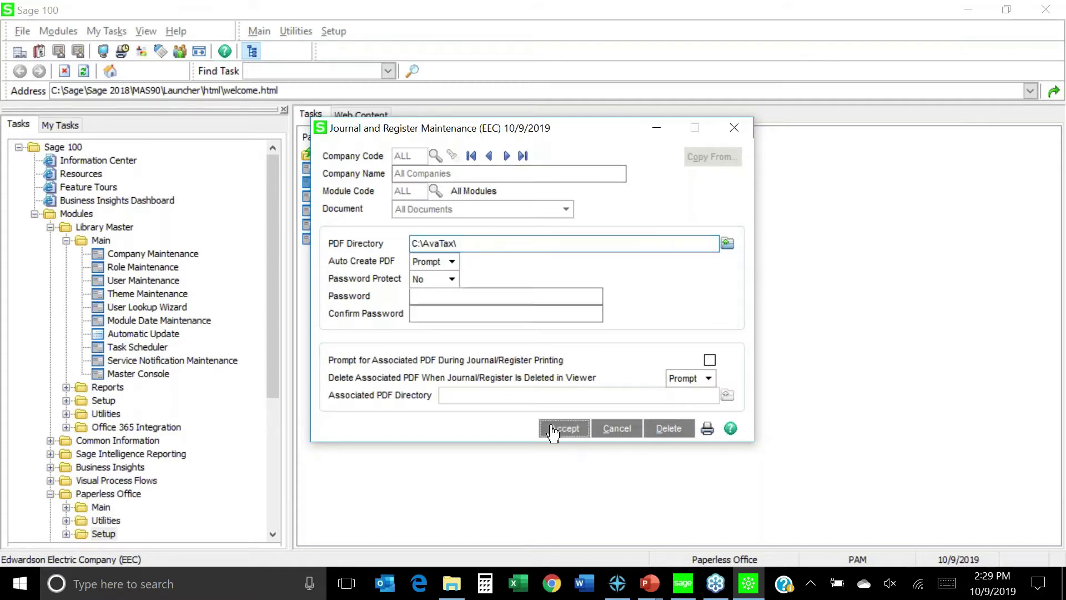
left_click(734, 128)
Step: Check Period End Report Maintenance for existing records, choose company ABC, and close the window without saving
key("Down")
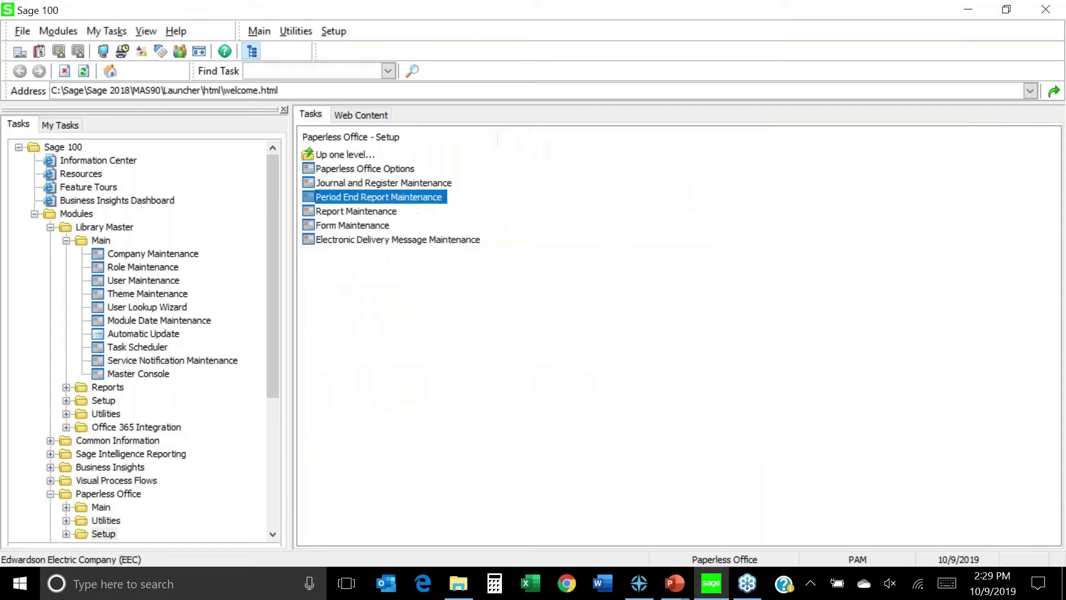
key("Return")
left_click(456, 204)
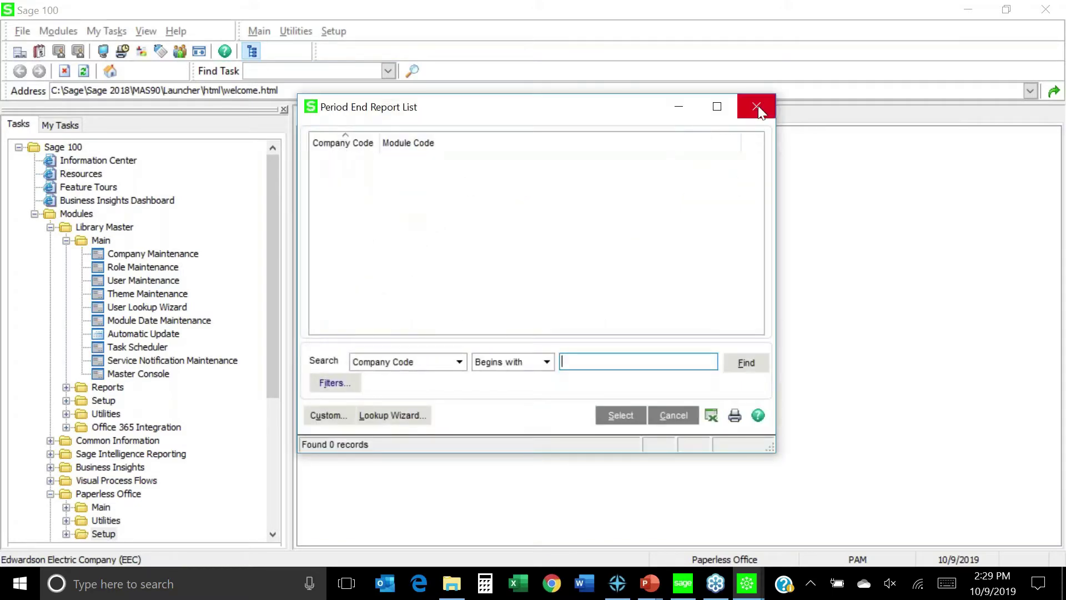
left_click(757, 107)
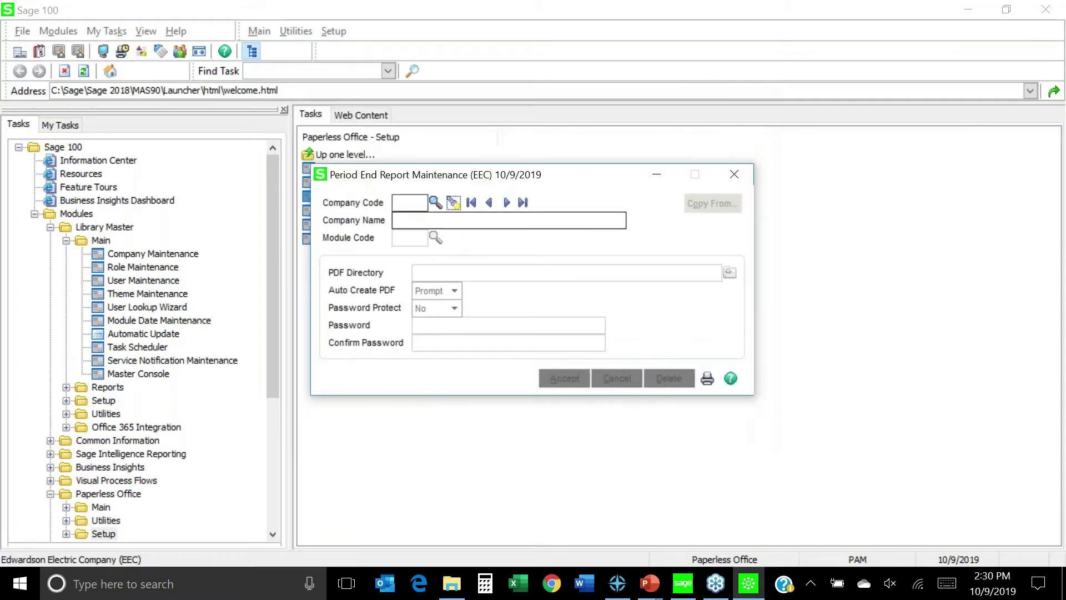
left_click(435, 203)
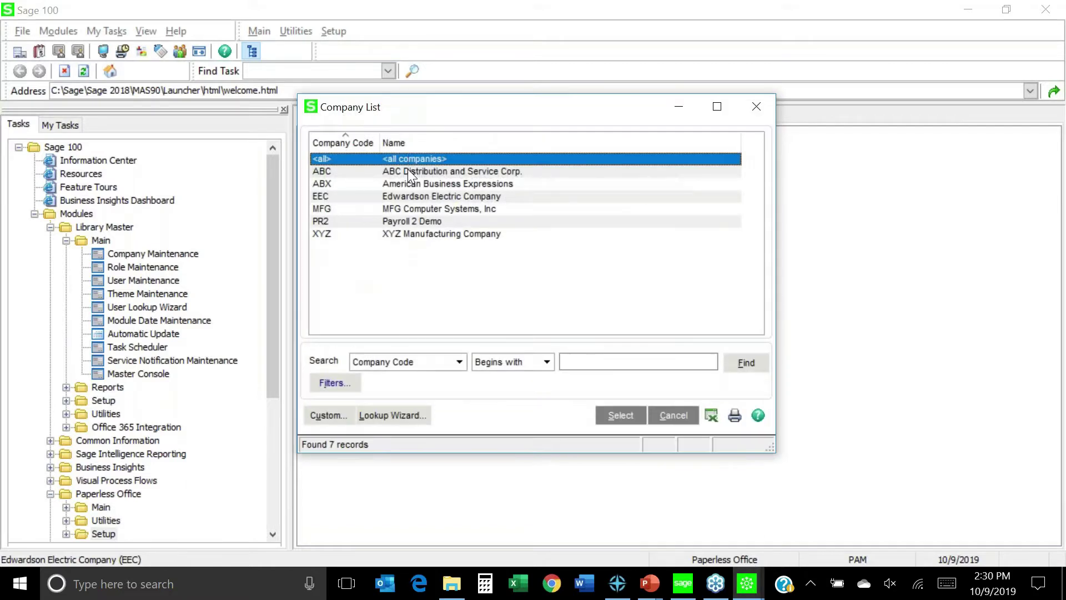
double_click(438, 169)
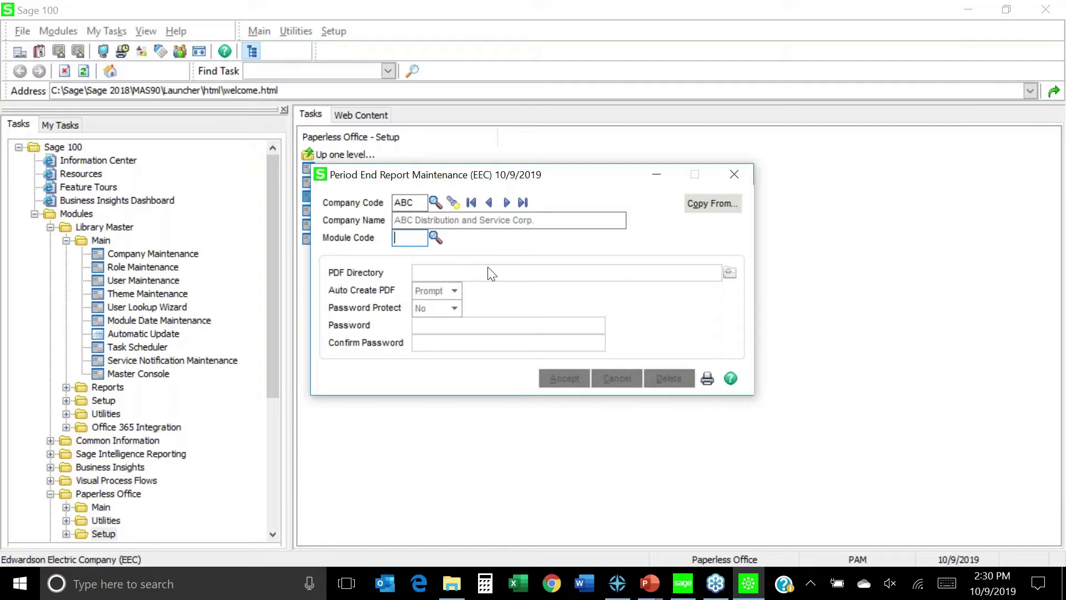
left_click(735, 174)
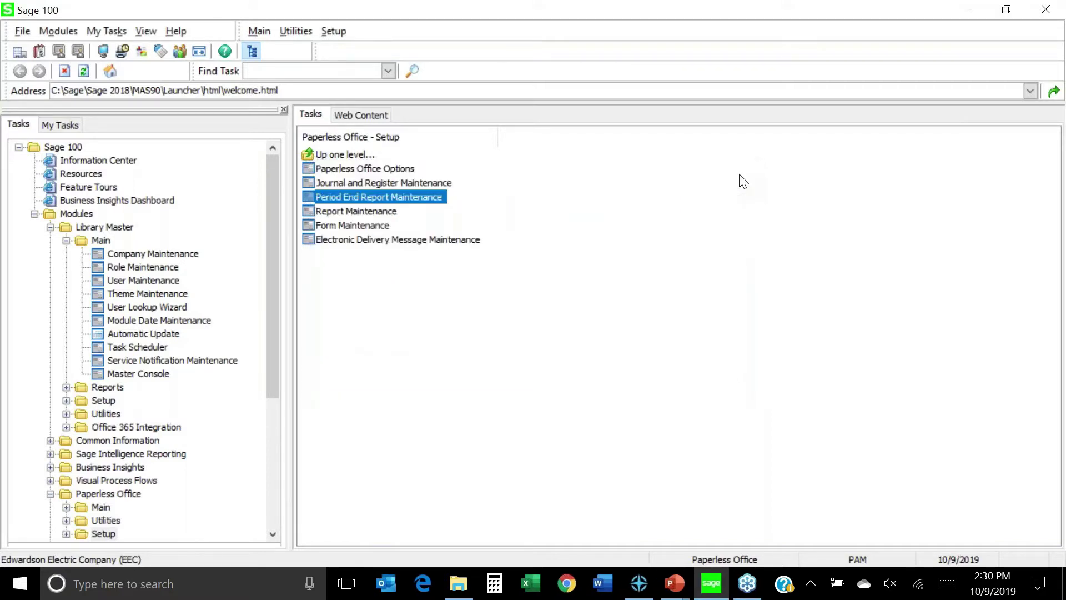
Step: Preview the Paperless Office Journal and Register Listing from Journal and Register Maintenance, and close the preview
left_click(422, 185)
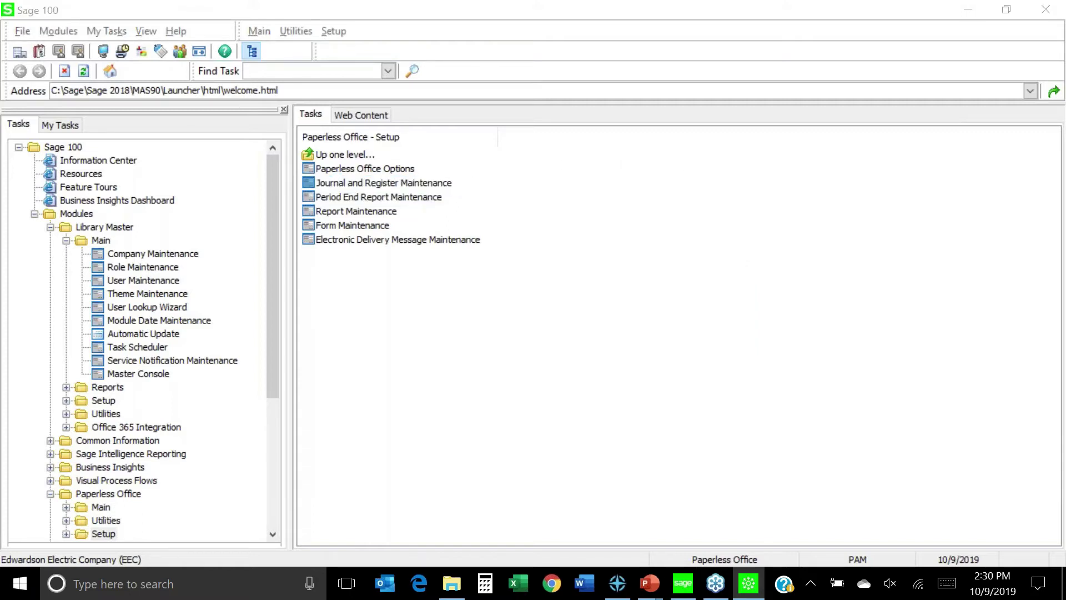
left_click(432, 153)
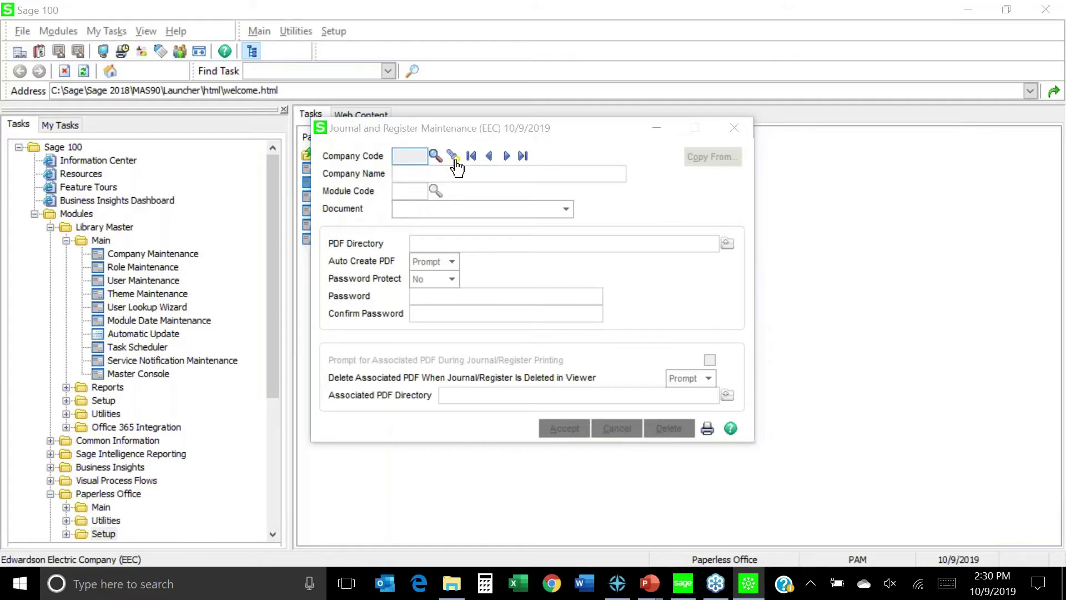
left_click(756, 107)
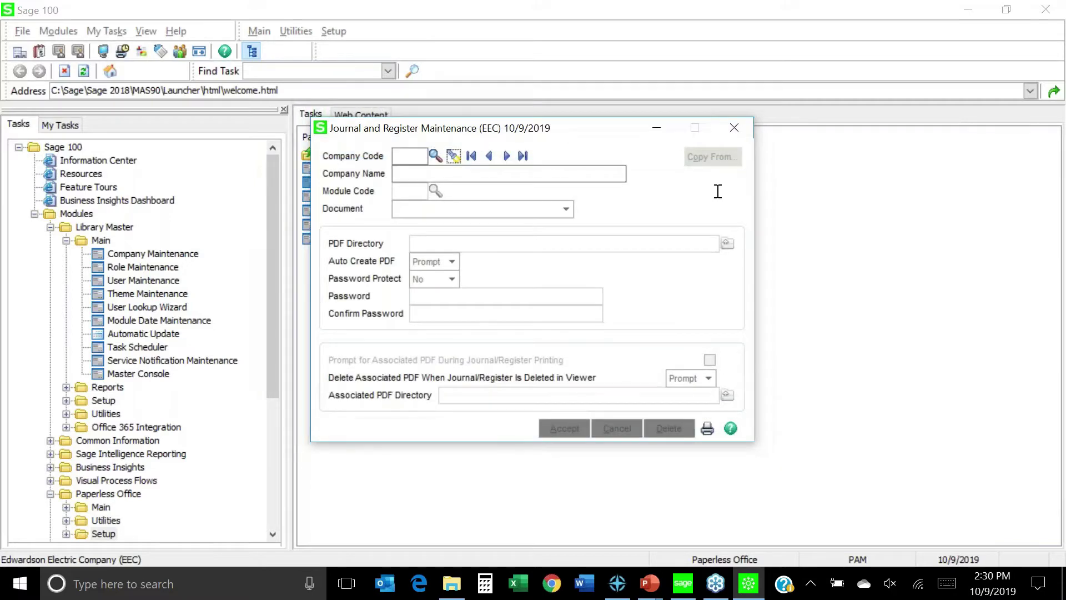
left_click(709, 432)
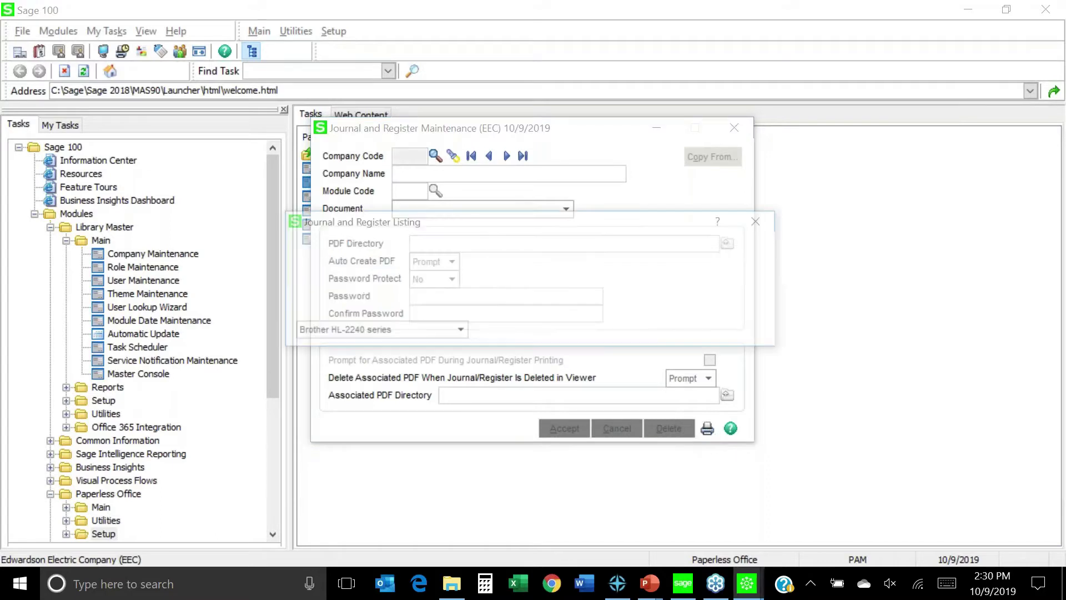
left_click(675, 331)
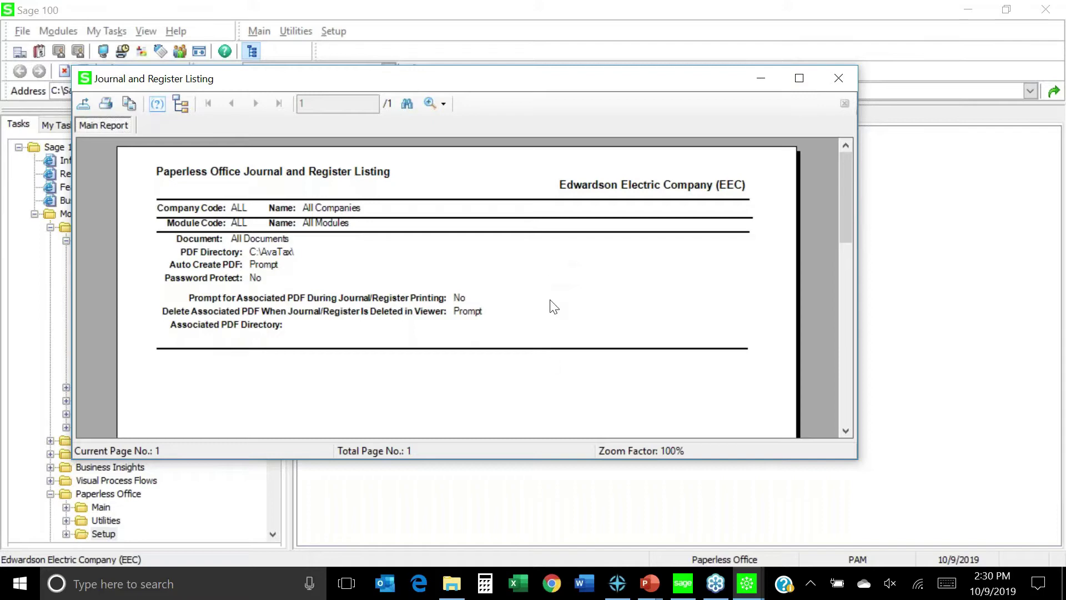
left_click(839, 79)
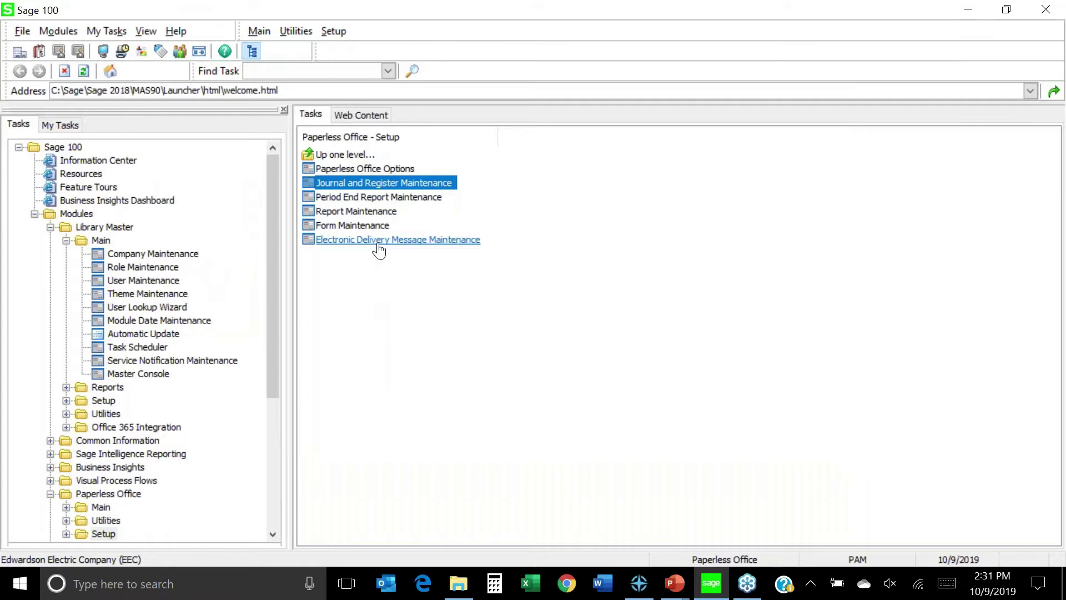
Step: Collapse the Library Master and Paperless Office modules and open Accounts Payable Options, accepting 10/9/2019 as the accounting date
left_click(50, 227)
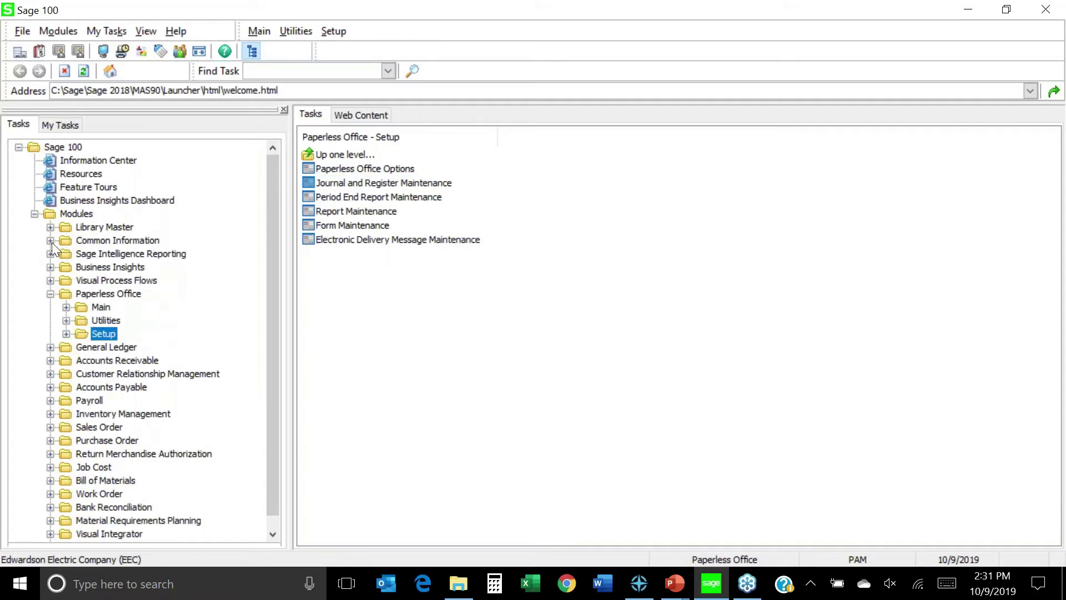
left_click(50, 293)
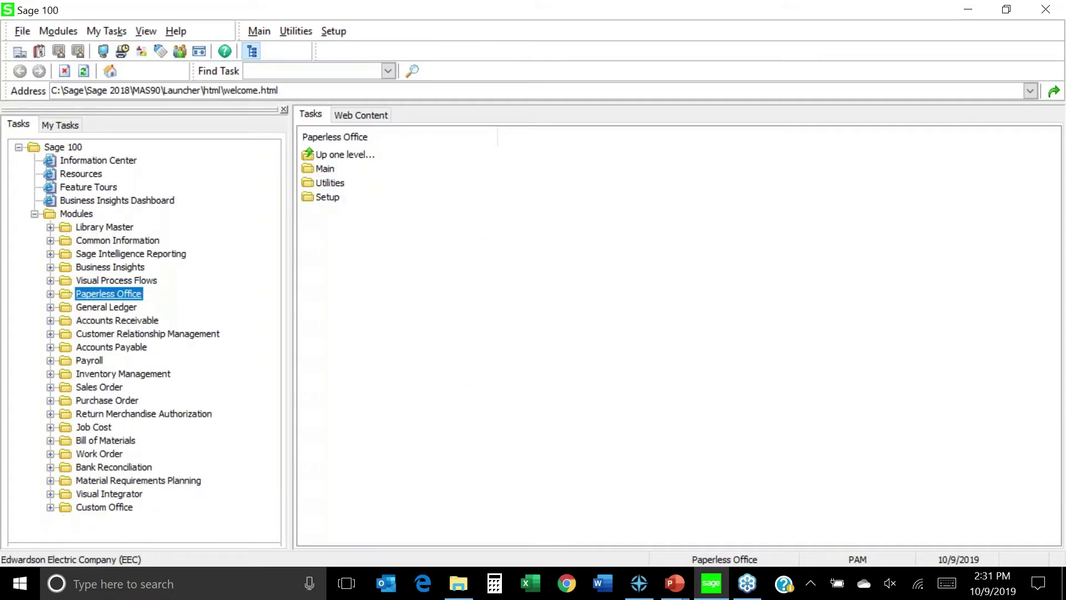
double_click(139, 349)
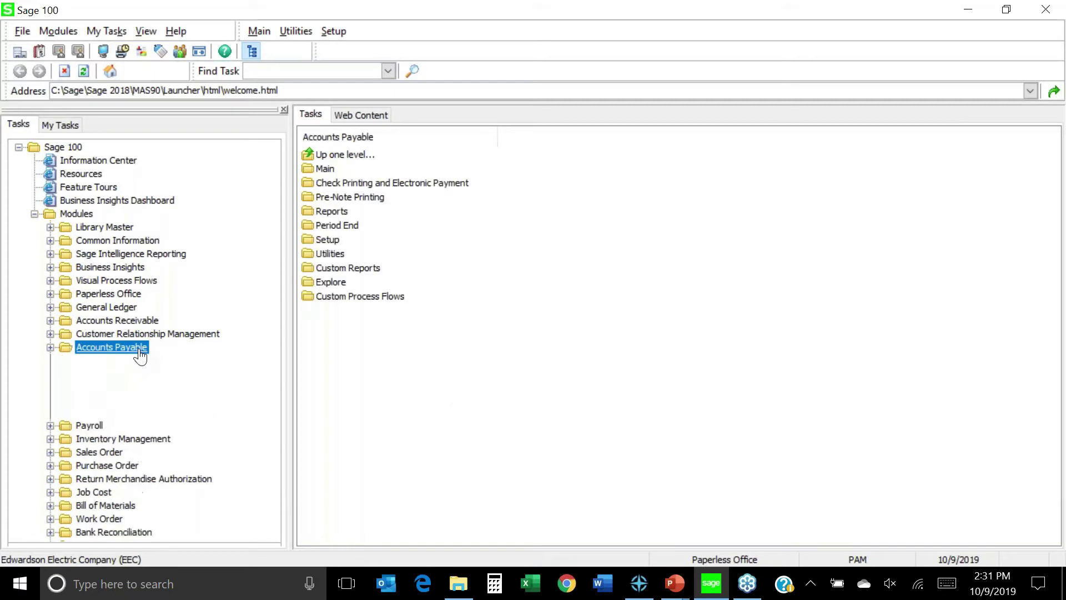
double_click(105, 429)
double_click(194, 400)
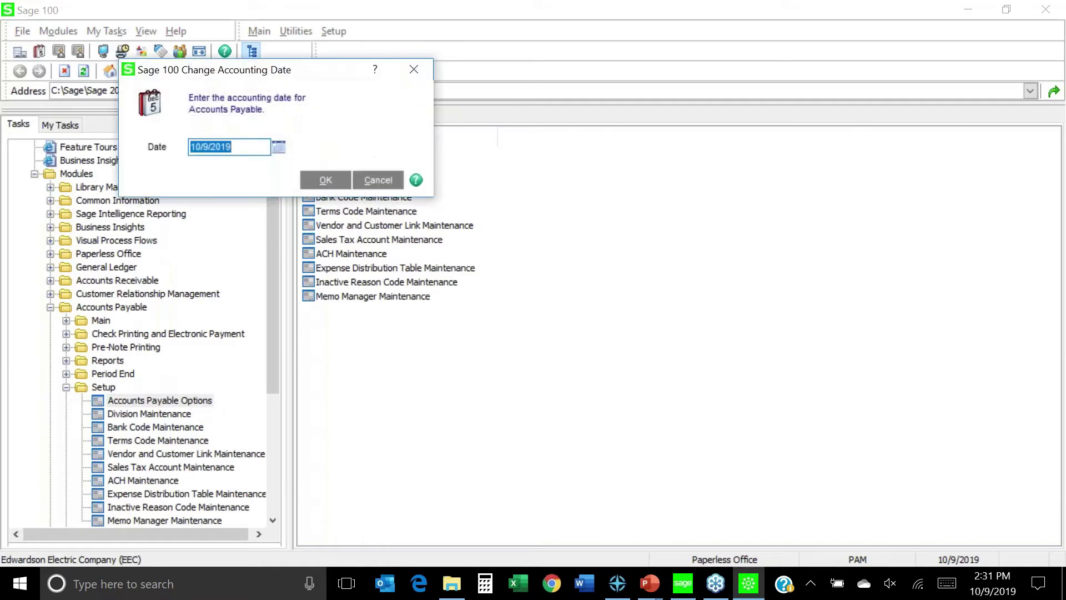
key("Return")
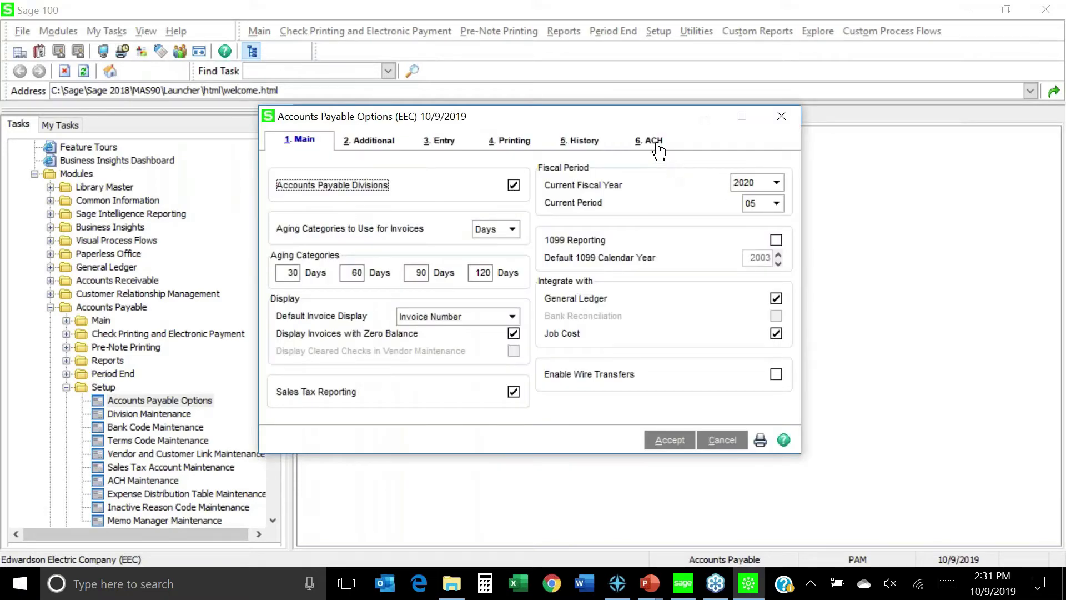
Step: Review the ACH electronic payment settings in Accounts Payable Options, close the window and collapse the Accounts Payable module
left_click(656, 143)
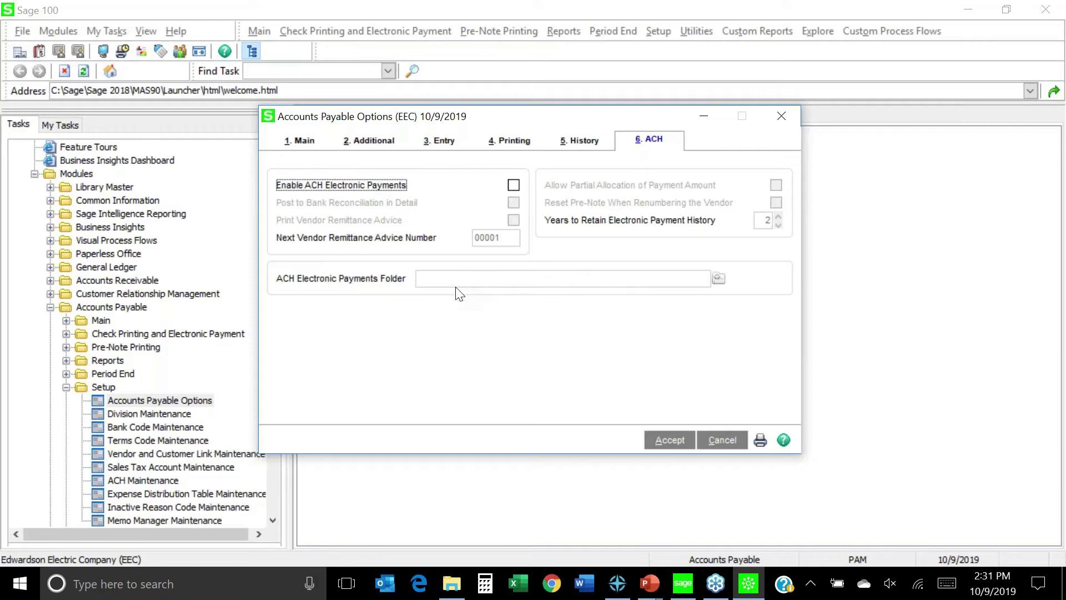
left_click(772, 122)
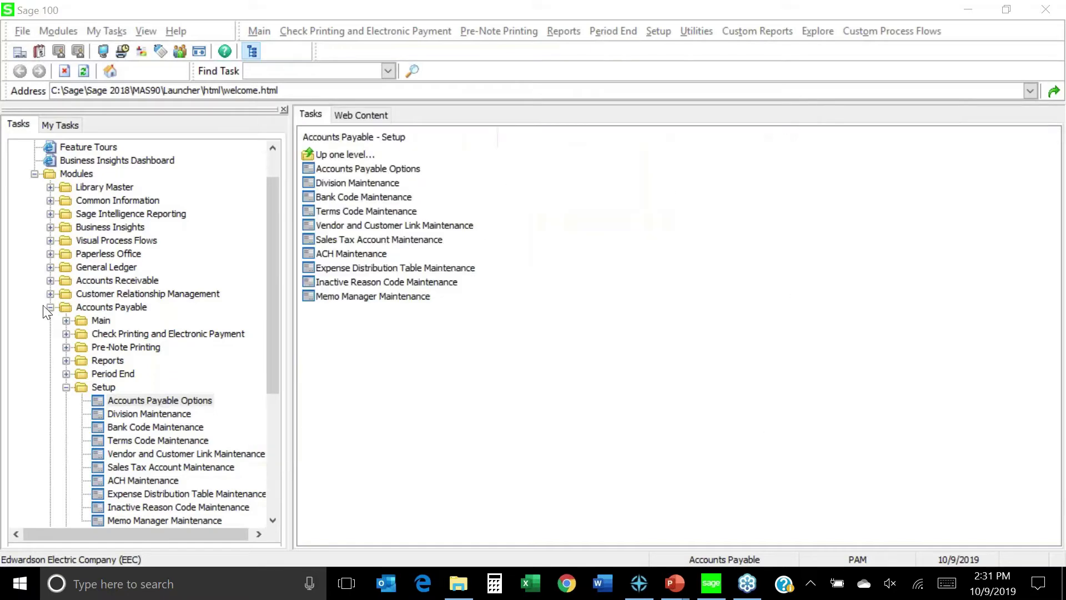
left_click(50, 308)
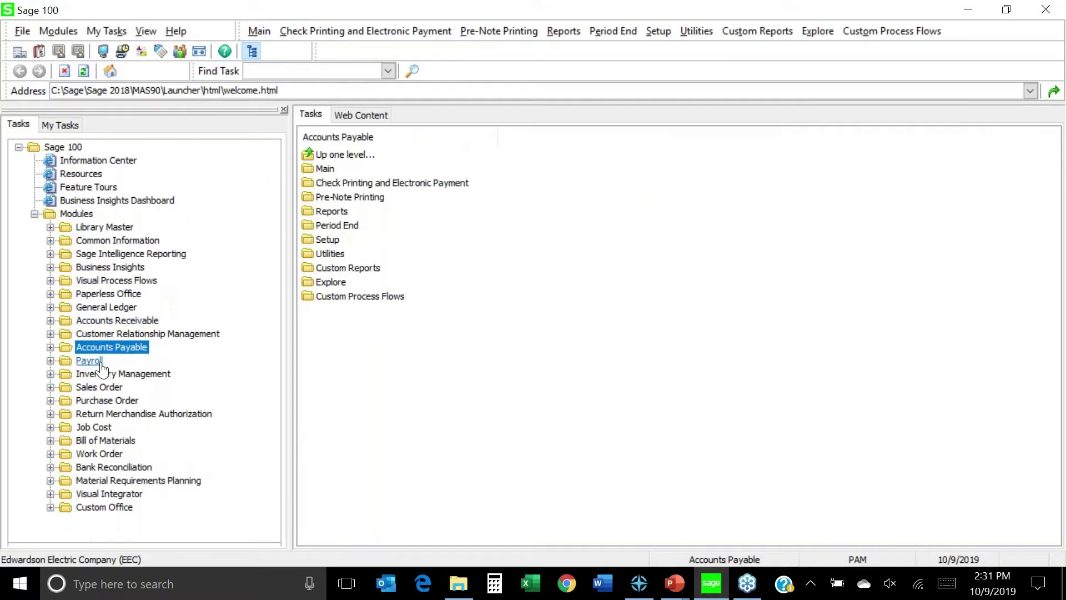
Step: Open Payroll Options from the Payroll setup tasks, accepting the accounting date and declining the payroll tax update download
left_click(93, 361)
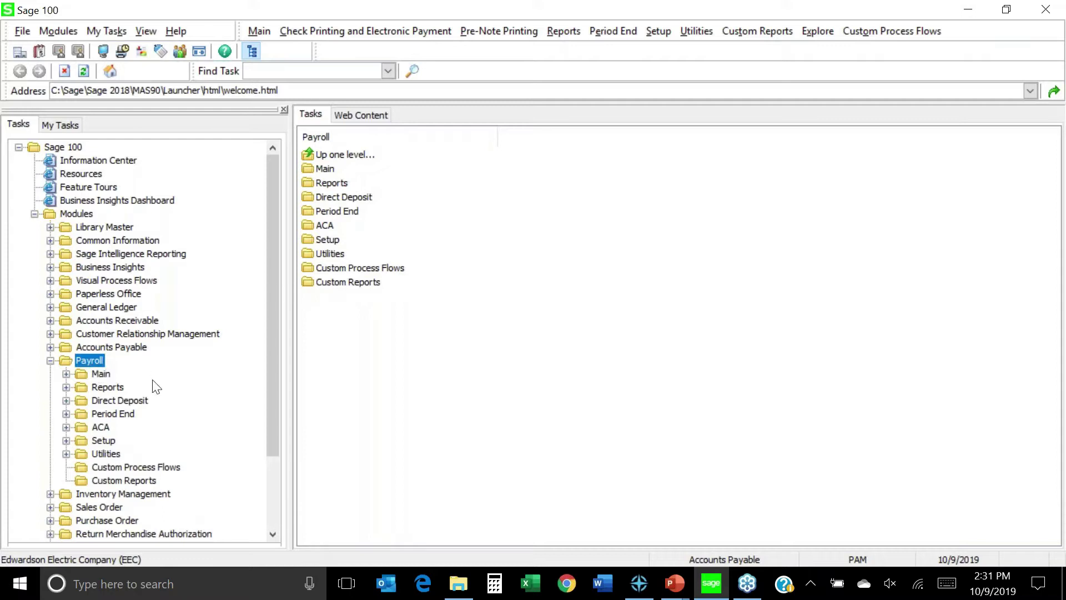
left_click(104, 441)
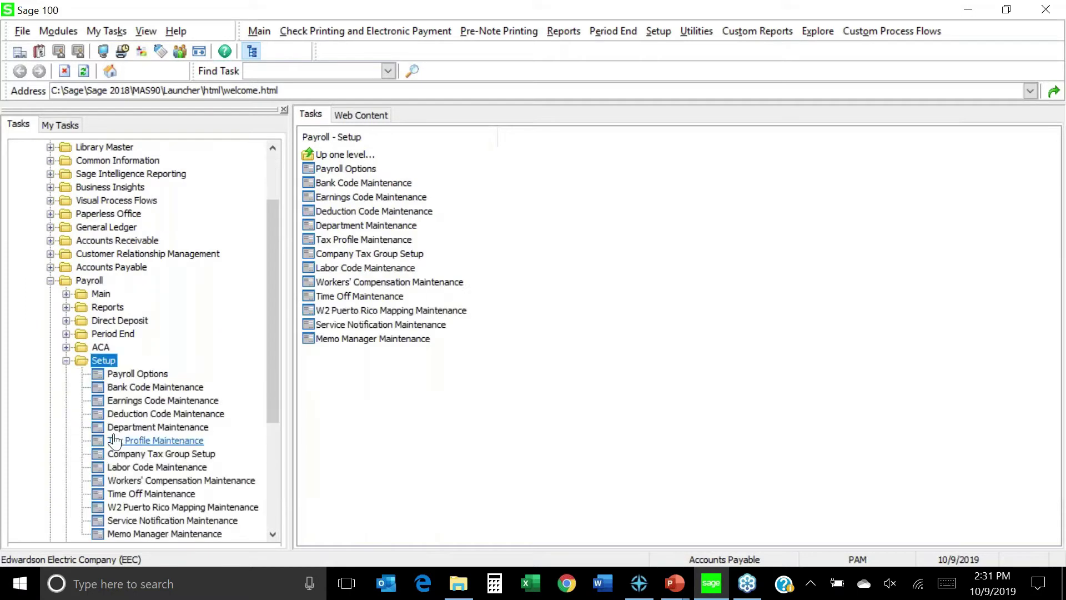
left_click(361, 172)
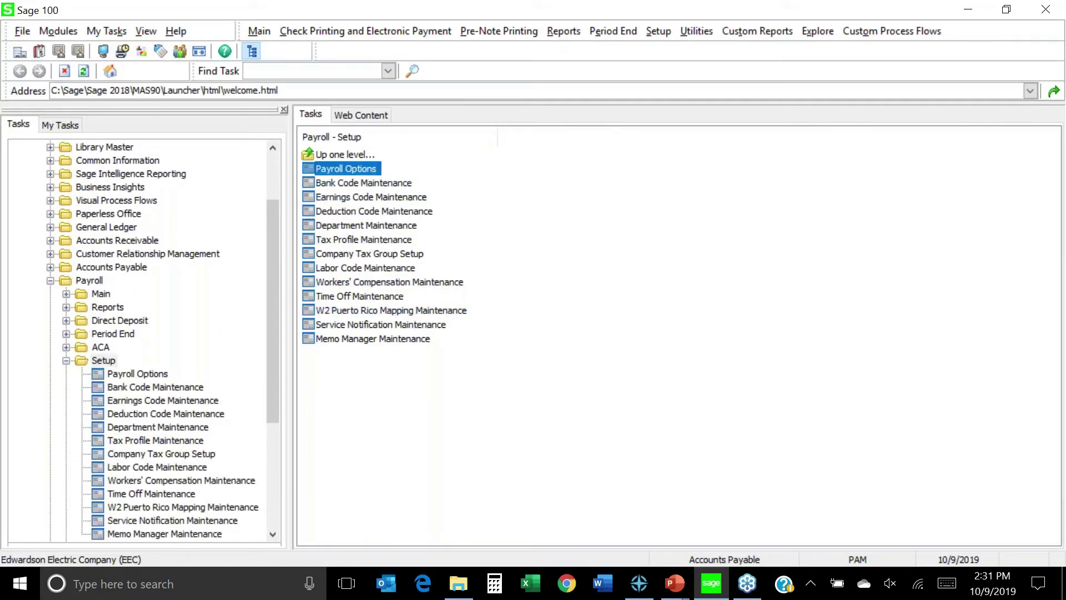
left_click(324, 182)
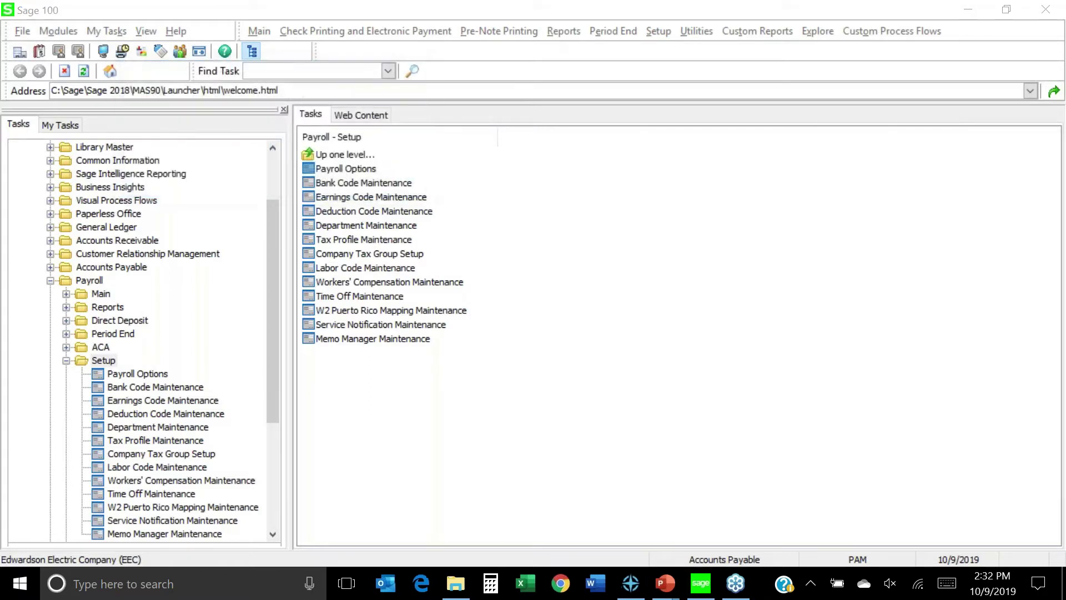
left_click(547, 272)
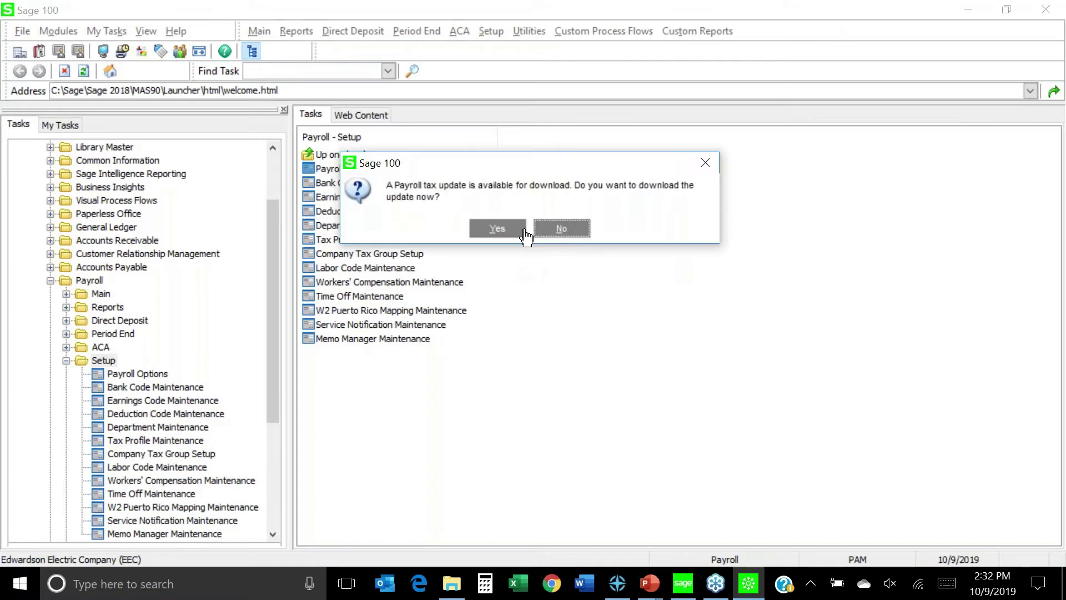
left_click(569, 237)
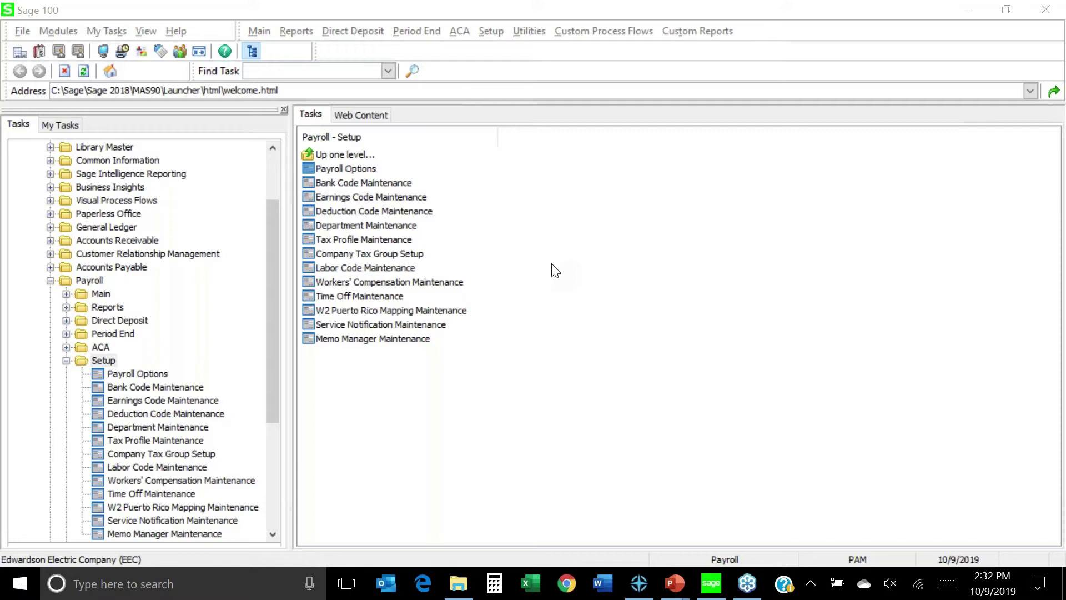
left_click(369, 170)
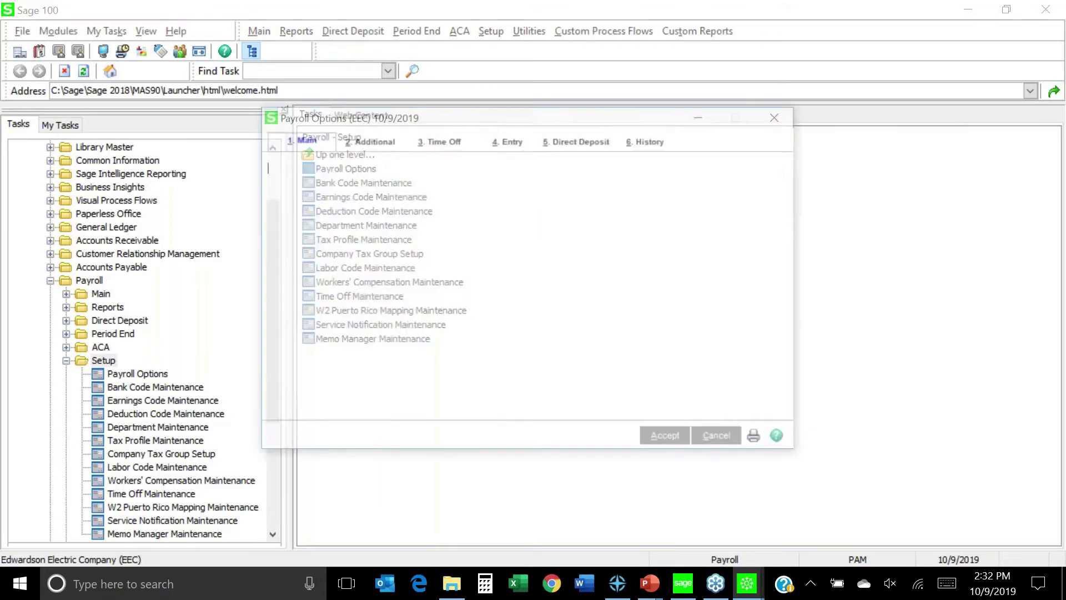
left_click(533, 218)
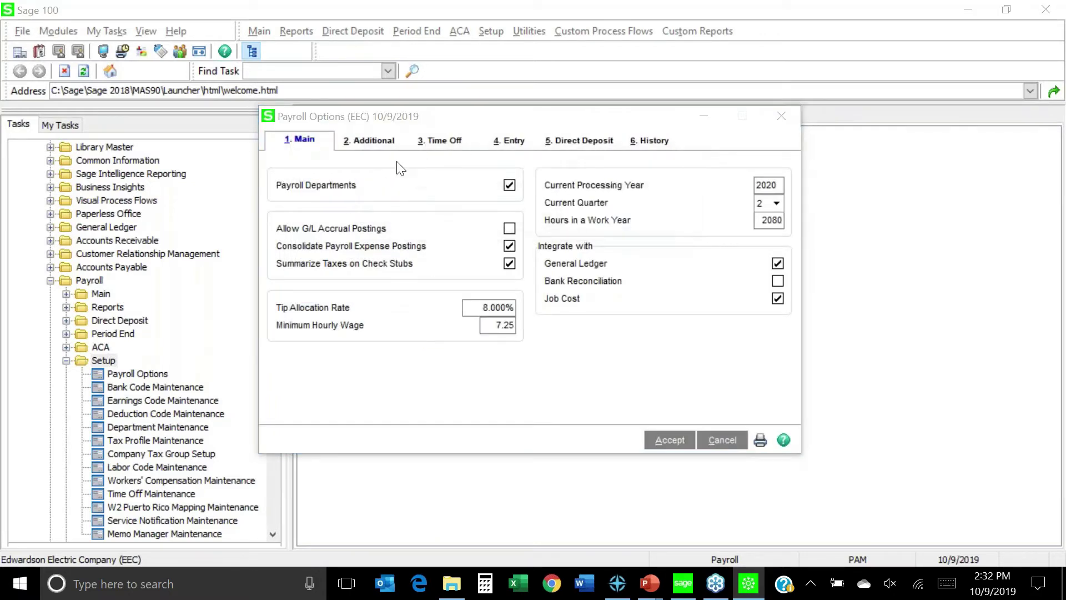
Step: Enable Require Direct Deposit in Payroll Options to examine the related settings, and cancel without saving
left_click(587, 146)
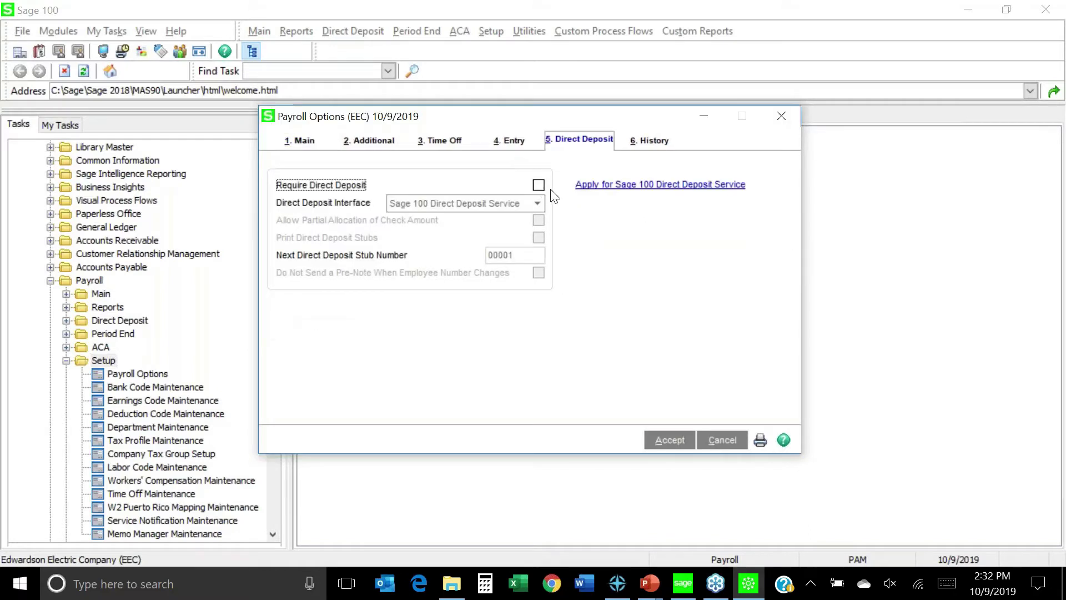
left_click(539, 185)
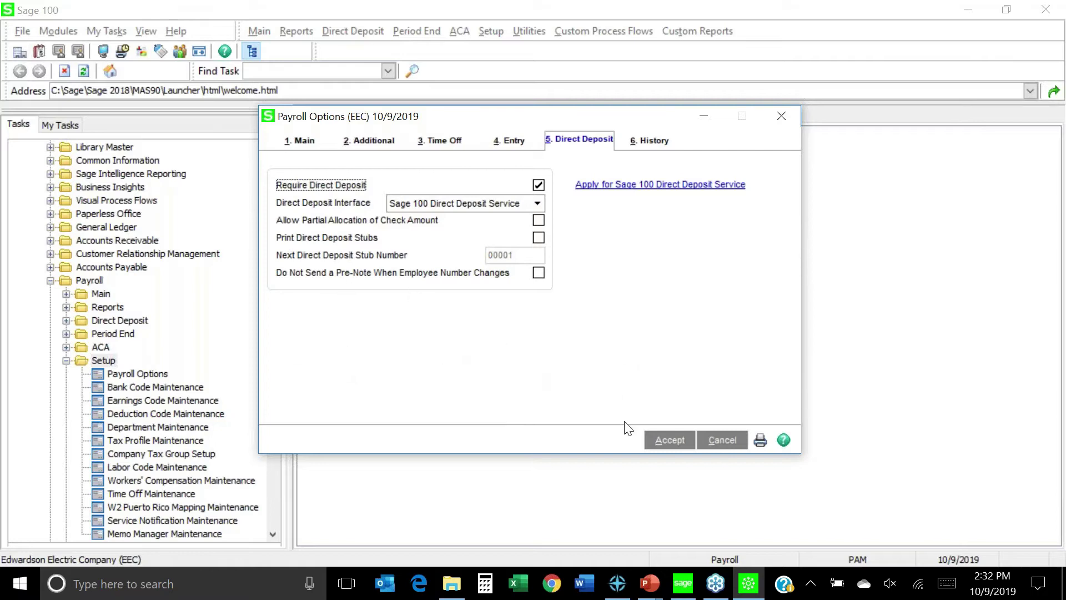
left_click(717, 442)
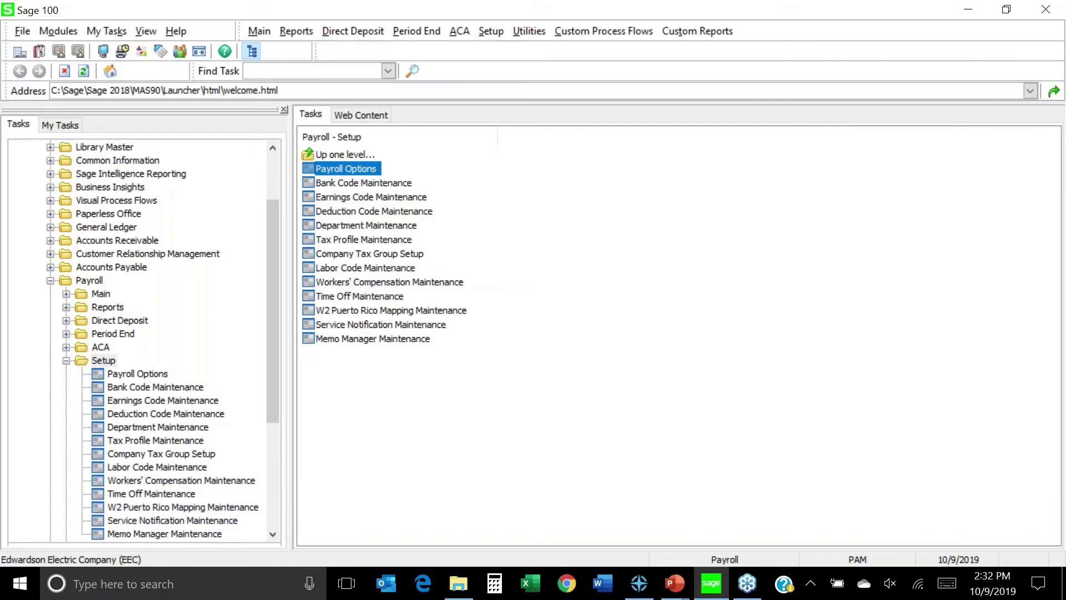
Step: Switch the active company to ABC
double_click(128, 558)
type("ABC")
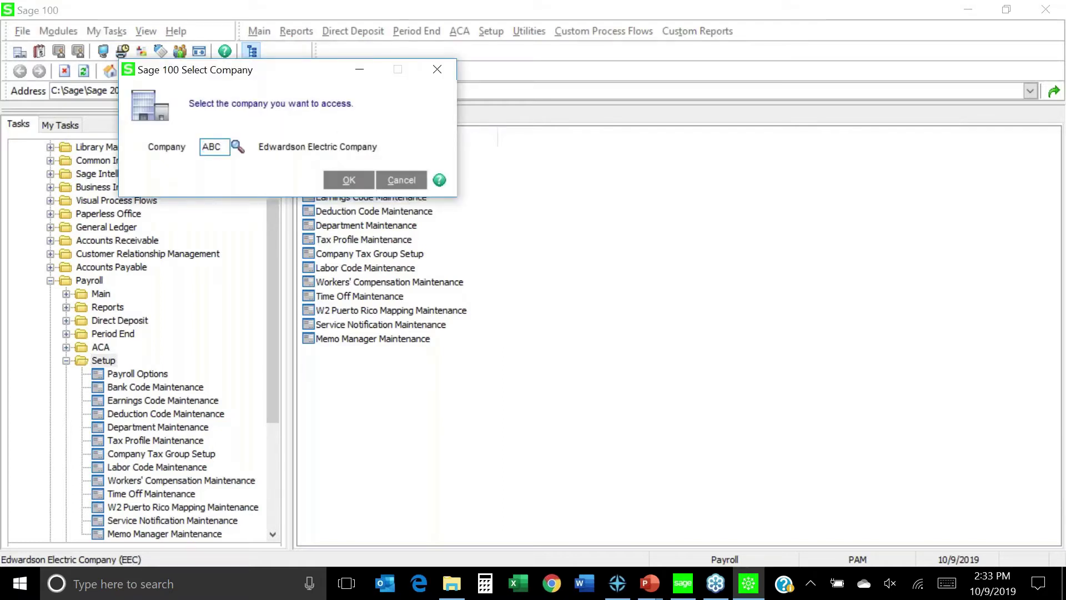
key("Tab")
key("Return")
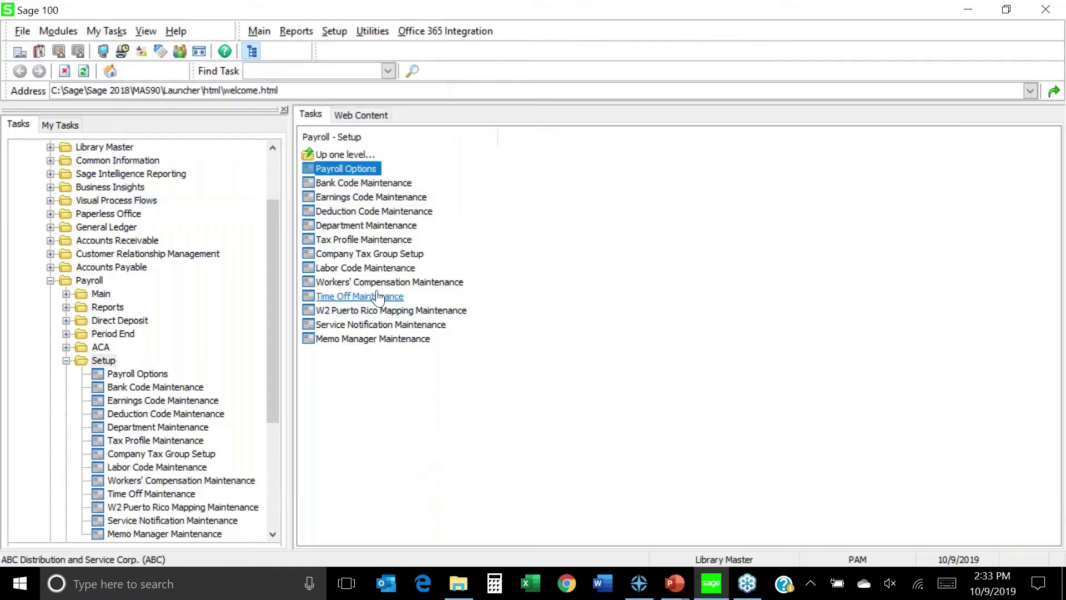
Step: Open Payroll Options for company ABC with accounting date 10/9/2019, review the direct deposit settings and close the window
left_click(369, 175)
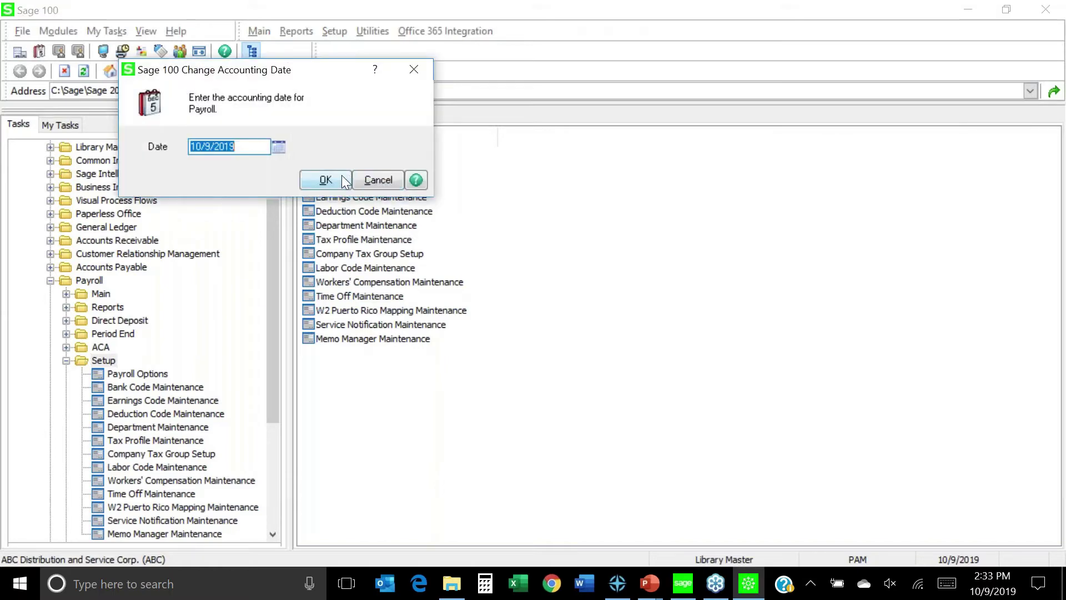
left_click(330, 178)
left_click(345, 169)
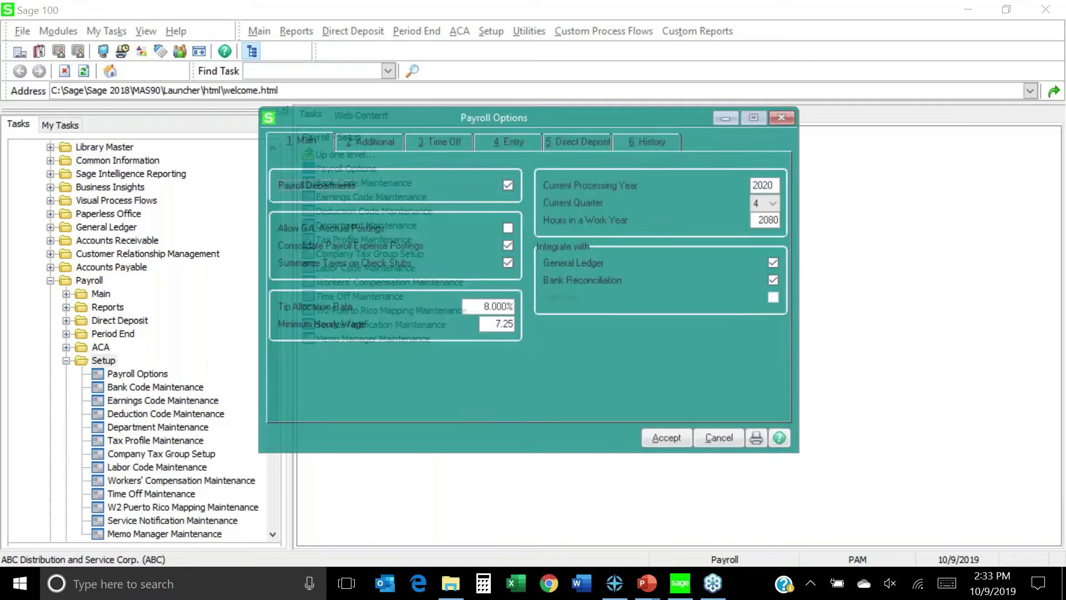
left_click(602, 142)
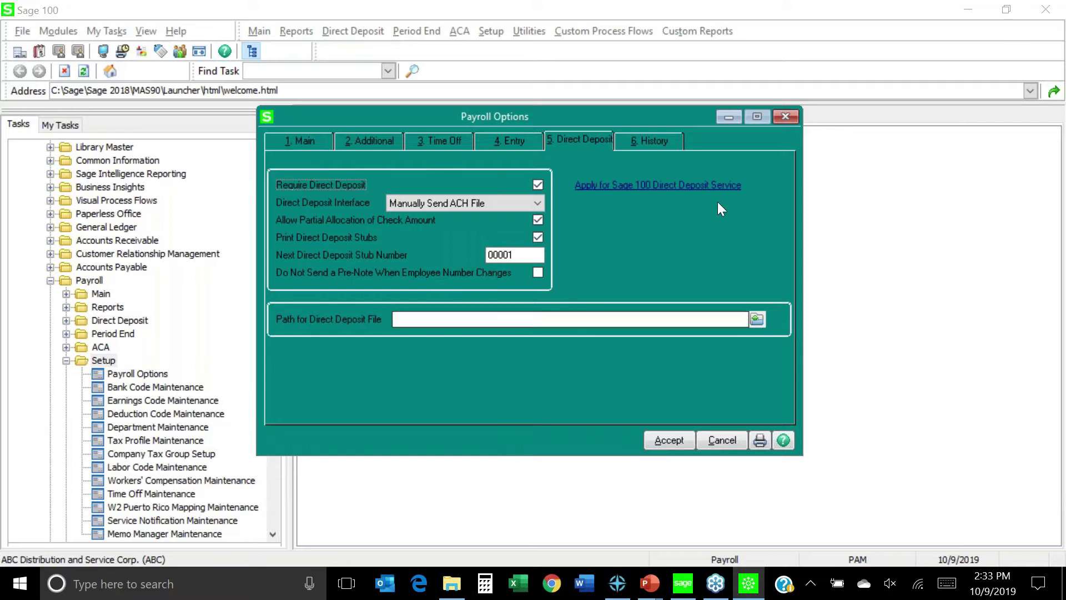
left_click(785, 117)
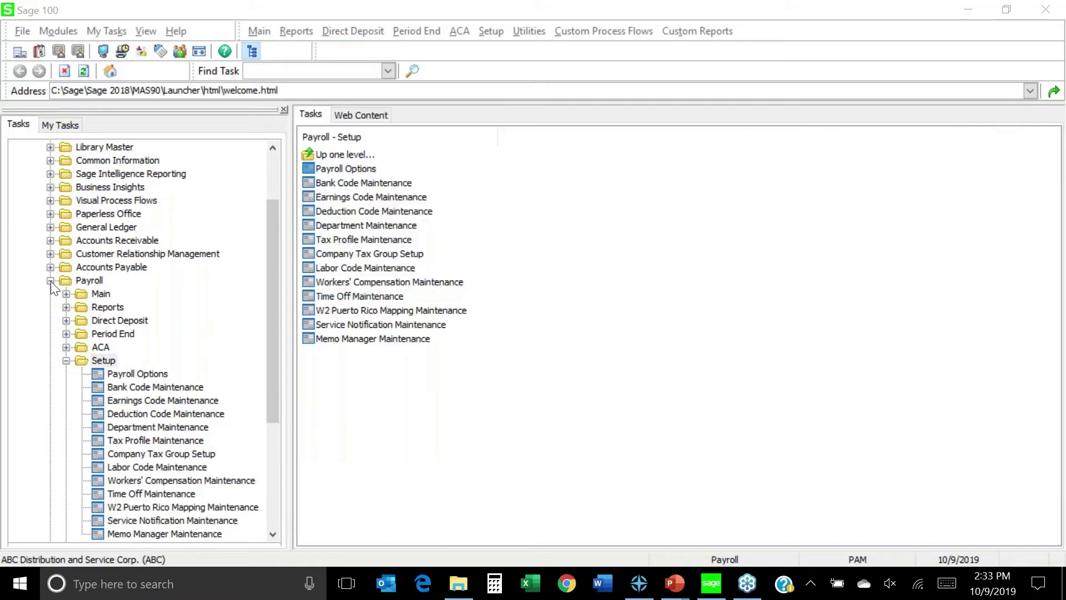
Step: Collapse the Payroll module and look over the Inventory Management task folders, collapsing that module as well
left_click(51, 281)
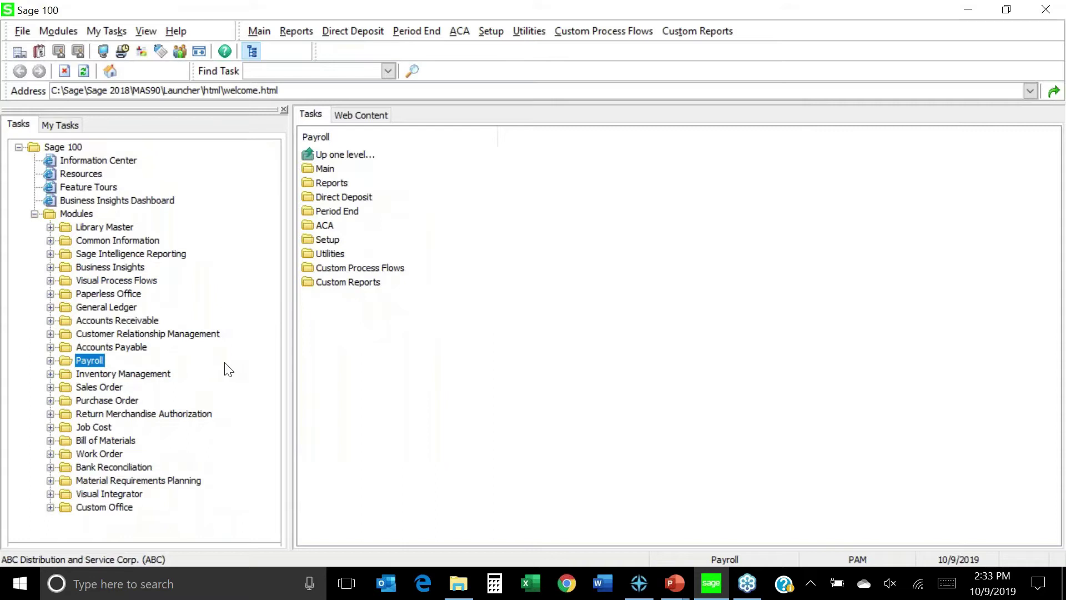
double_click(158, 375)
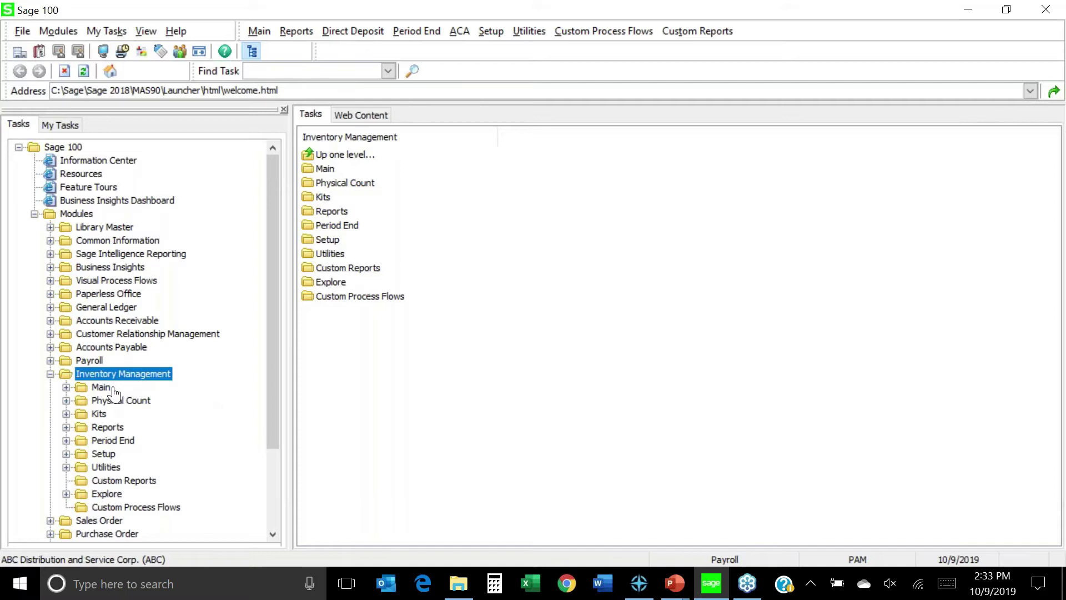
left_click(50, 374)
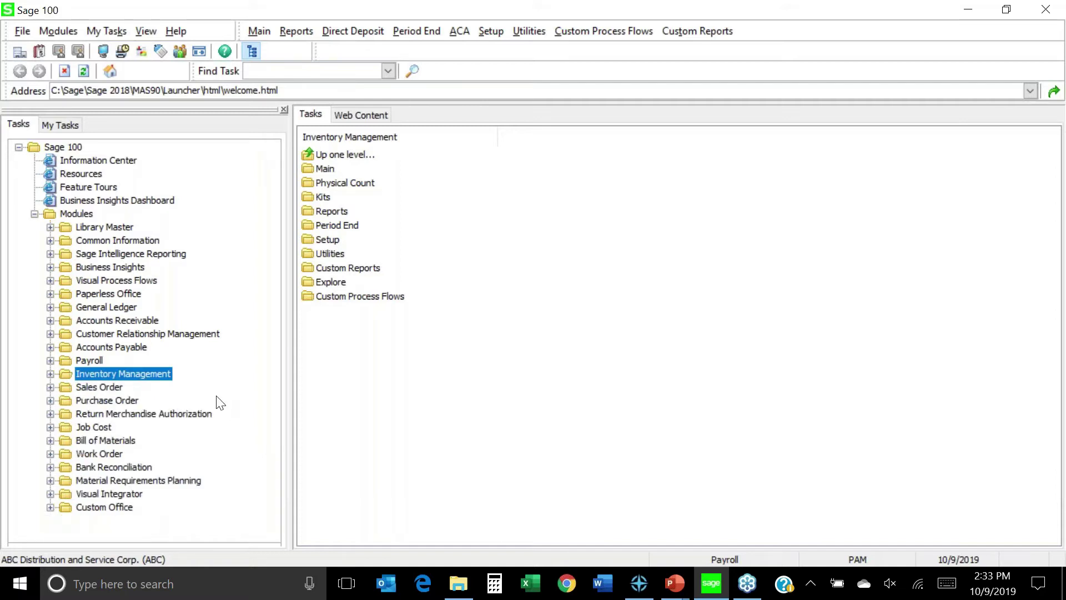
Step: Open Visual Integrator's Import Job Maintenance with accounting date 10/9/2019, check the list of existing jobs and cancel the job selection
double_click(133, 497)
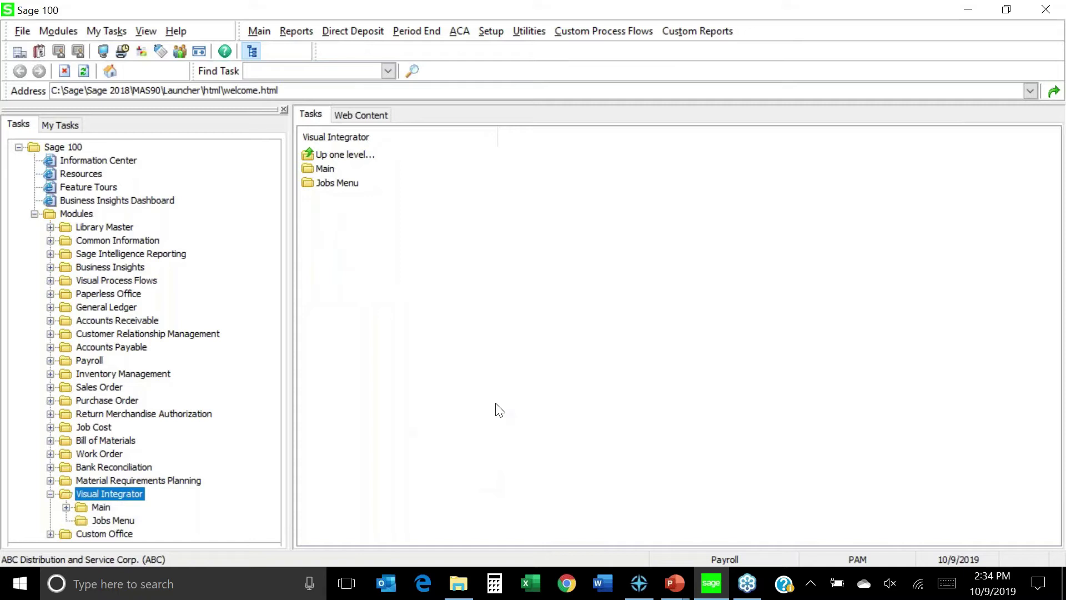
double_click(101, 507)
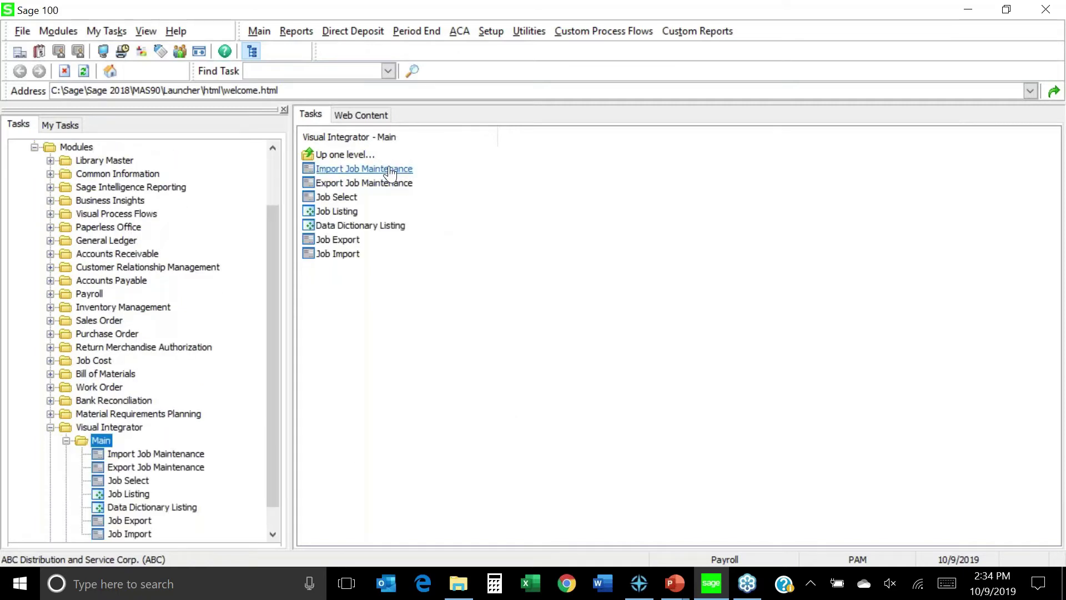
left_click(391, 171)
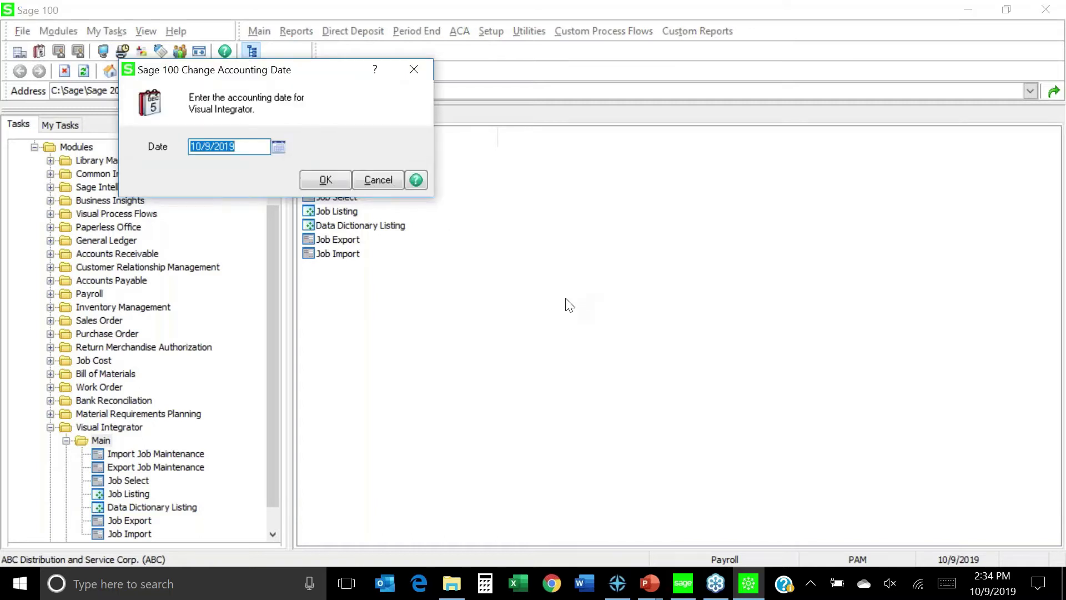
left_click(325, 180)
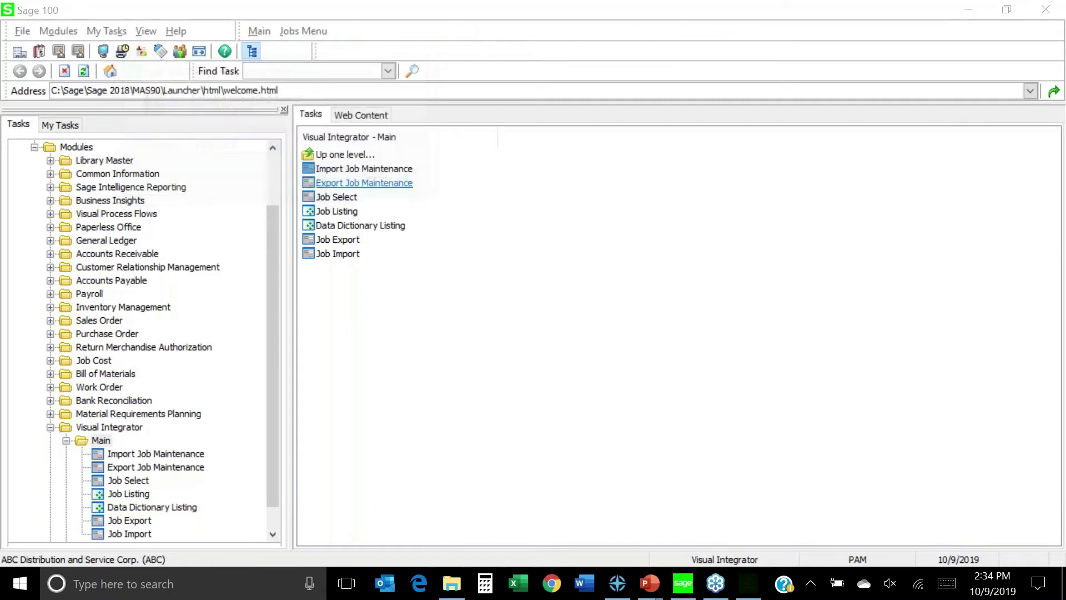
left_click(383, 86)
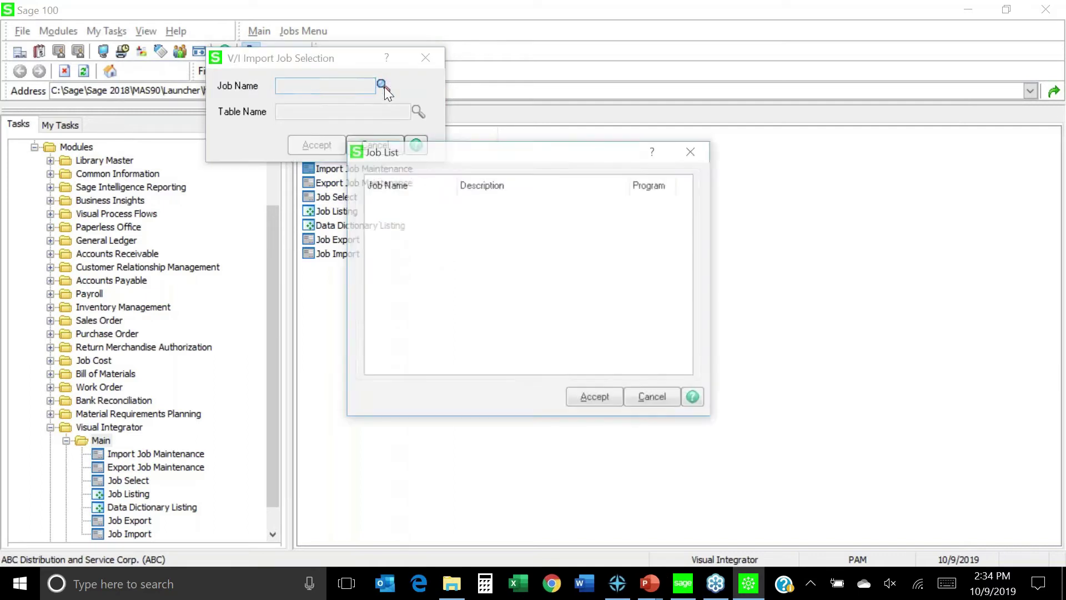
left_click(696, 151)
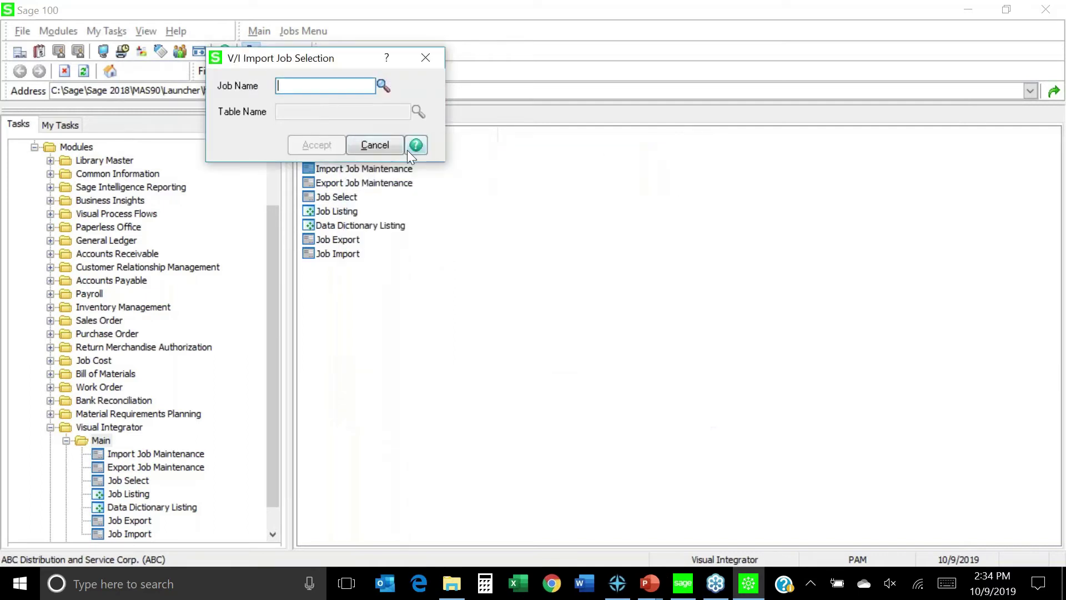
left_click(384, 145)
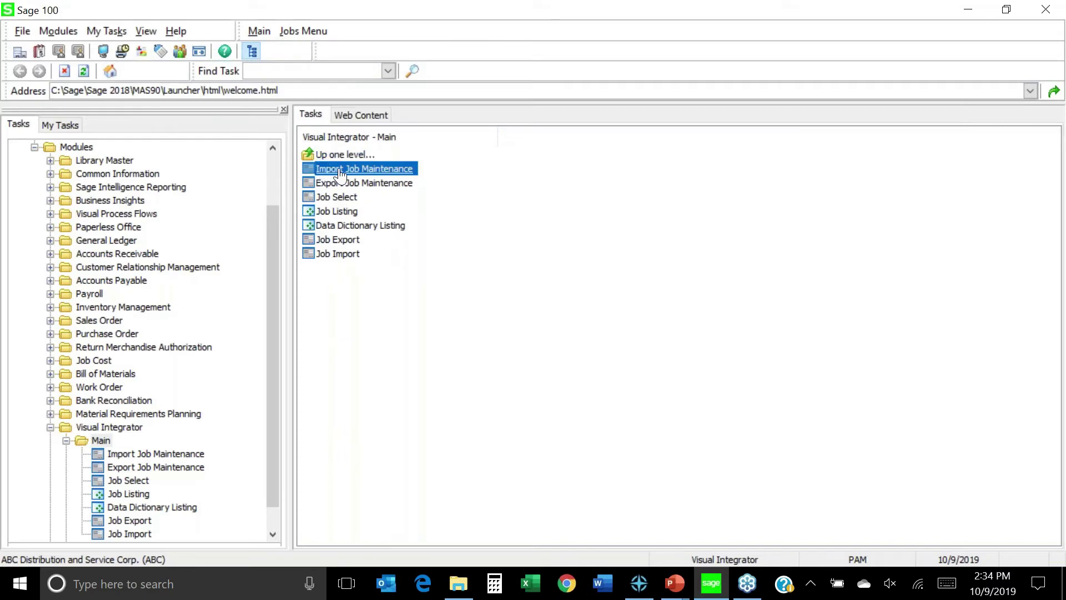
Step: Start a new import job TEST on table AP_ARClearingHeader, review its configuration settings and close it without saving
left_click(378, 169)
type("TEST")
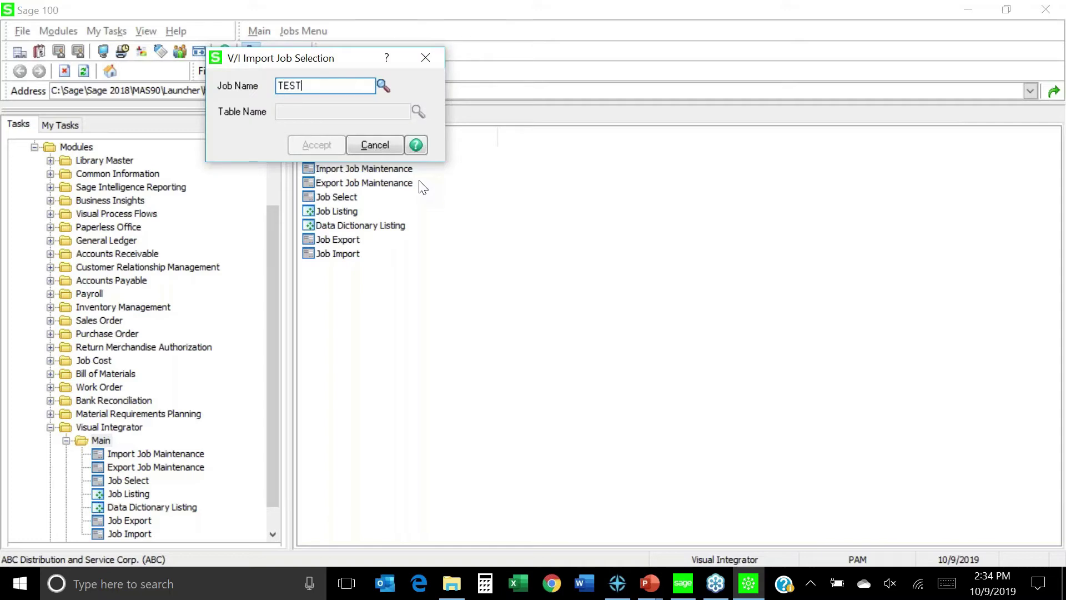
key("Tab")
key("Tab")
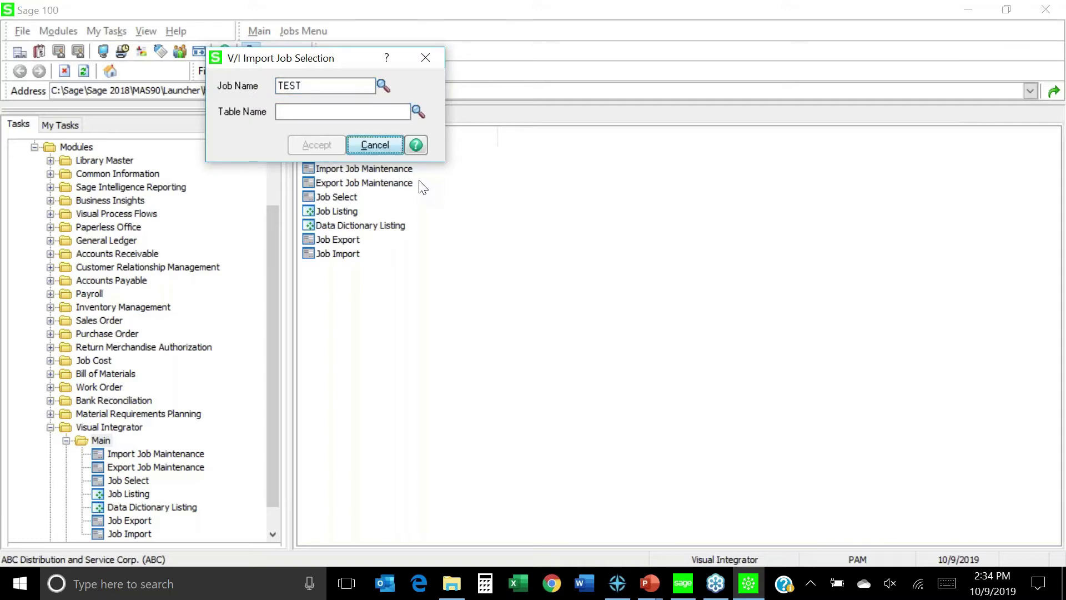
left_click(418, 111)
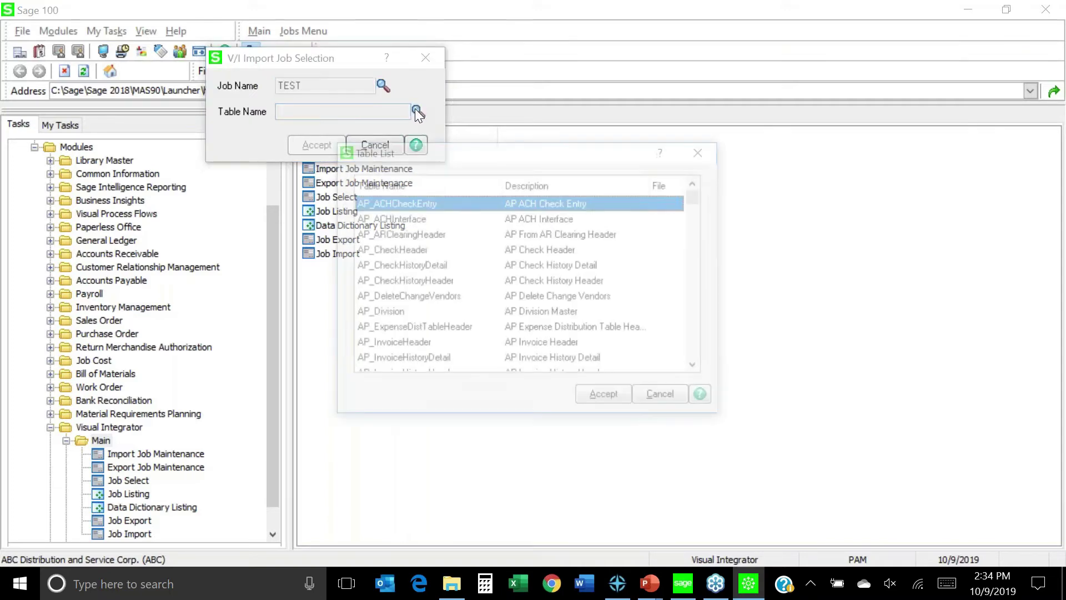
double_click(399, 233)
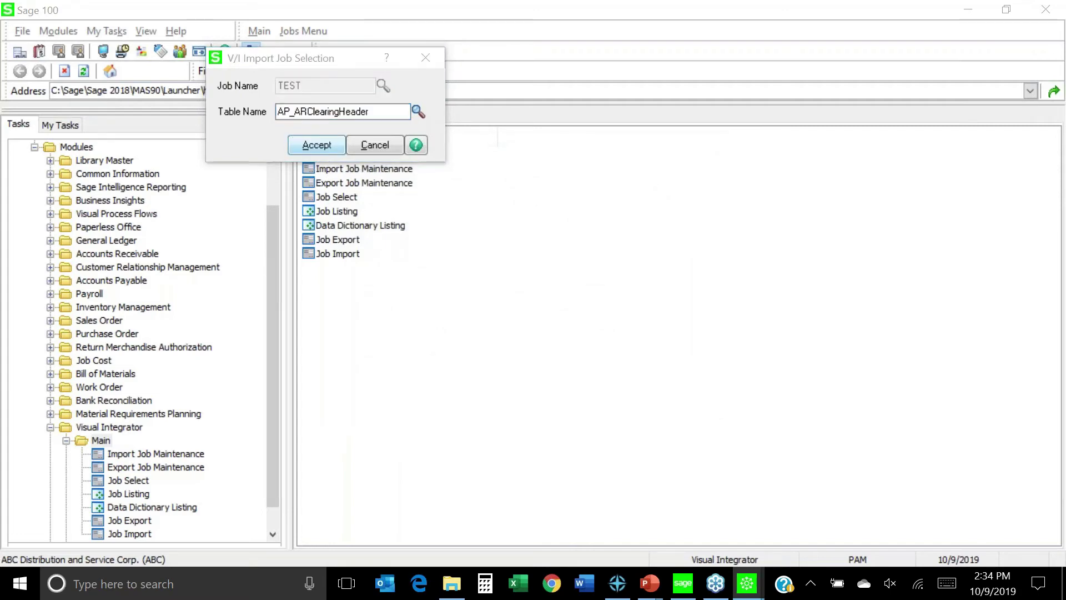
key("Return")
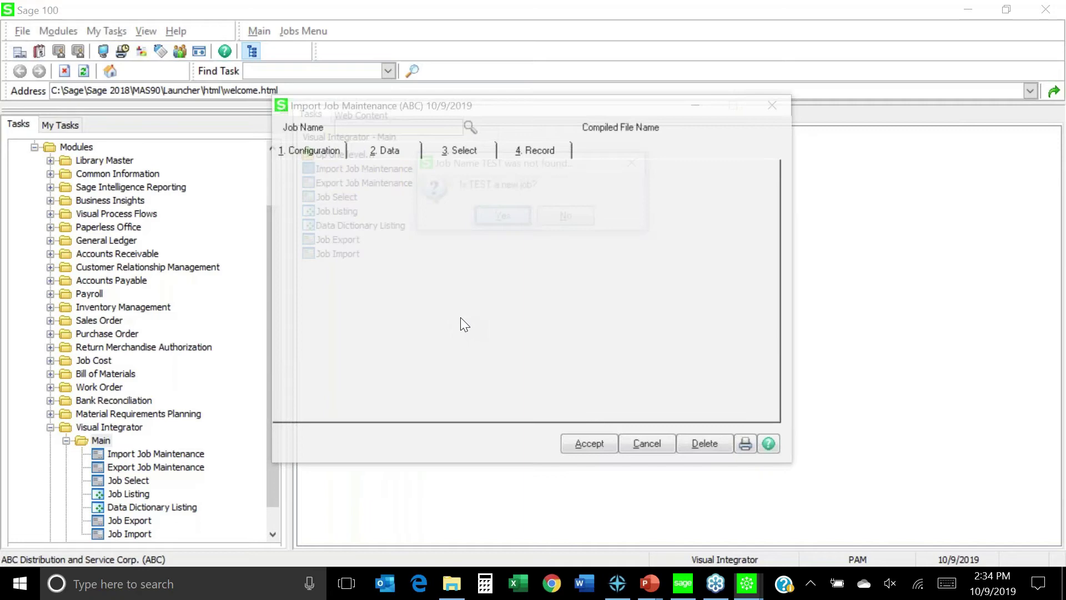
left_click(504, 217)
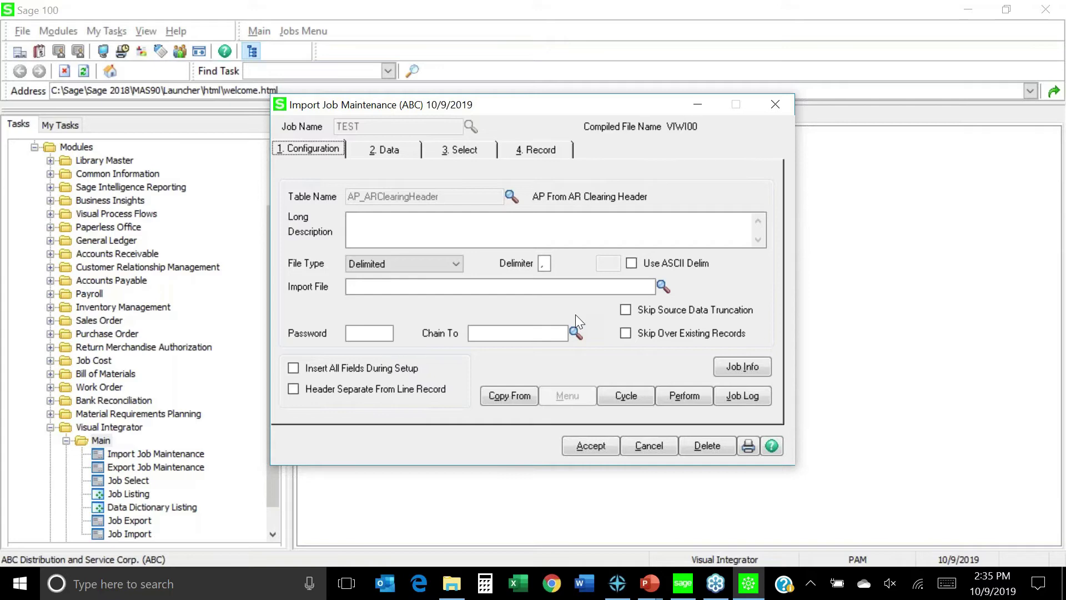
left_click(777, 105)
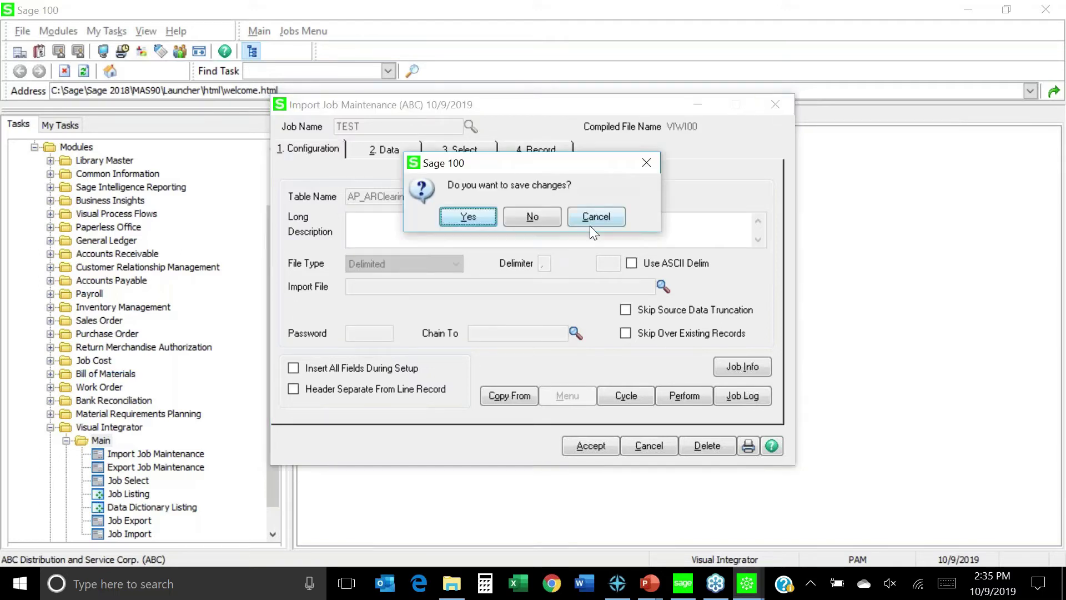
left_click(530, 216)
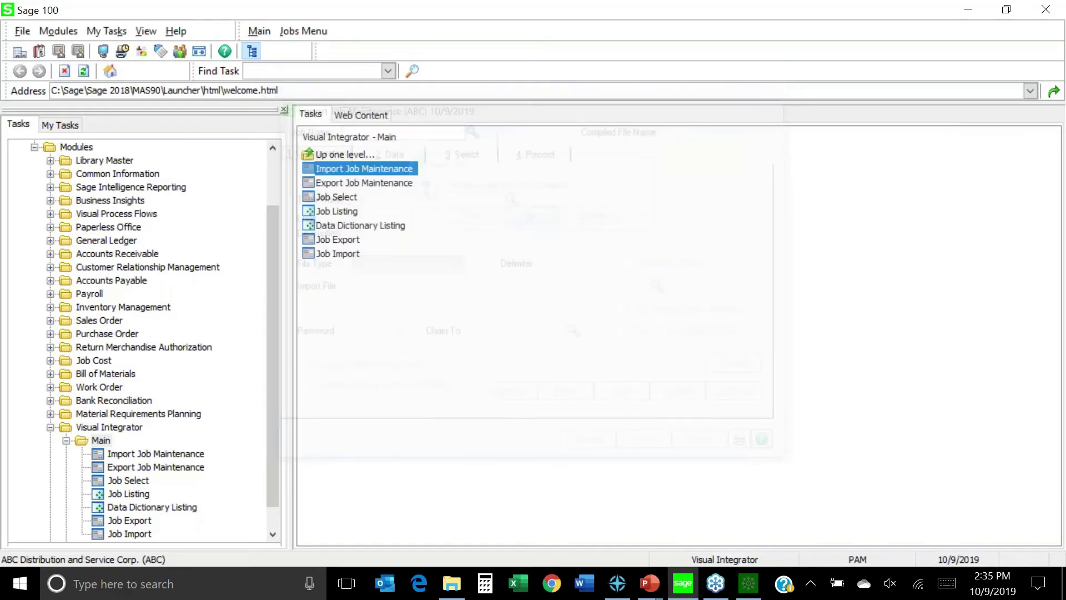
Step: Collapse Visual Integrator and open Vendor Maintenance from Accounts Payable's main tasks, accepting accounting date 10/9/2019
left_click(51, 428)
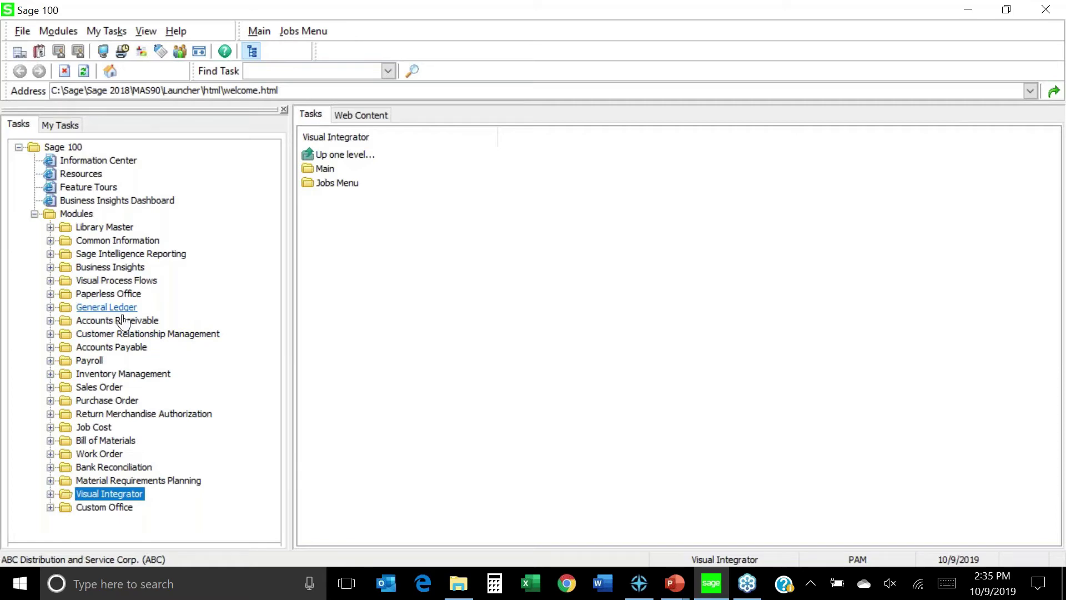
left_click(126, 349)
left_click(126, 348)
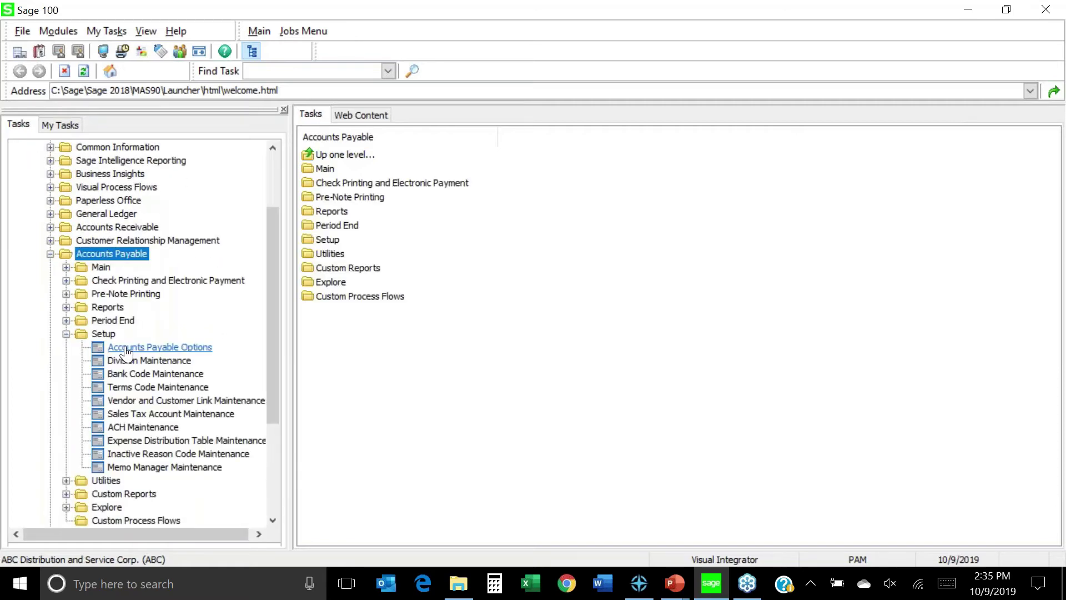
left_click(101, 268)
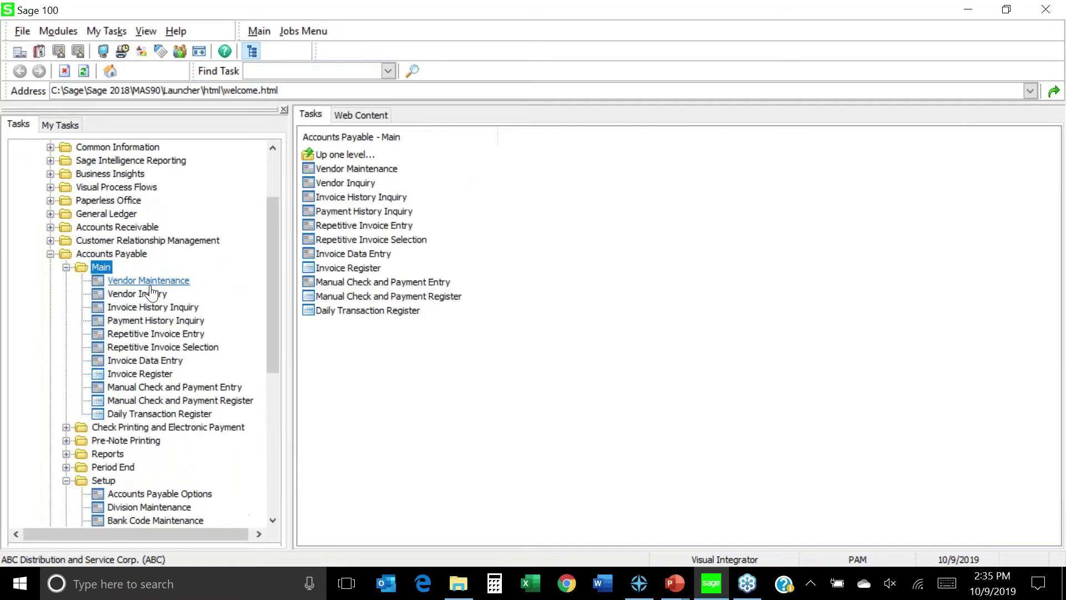
left_click(153, 283)
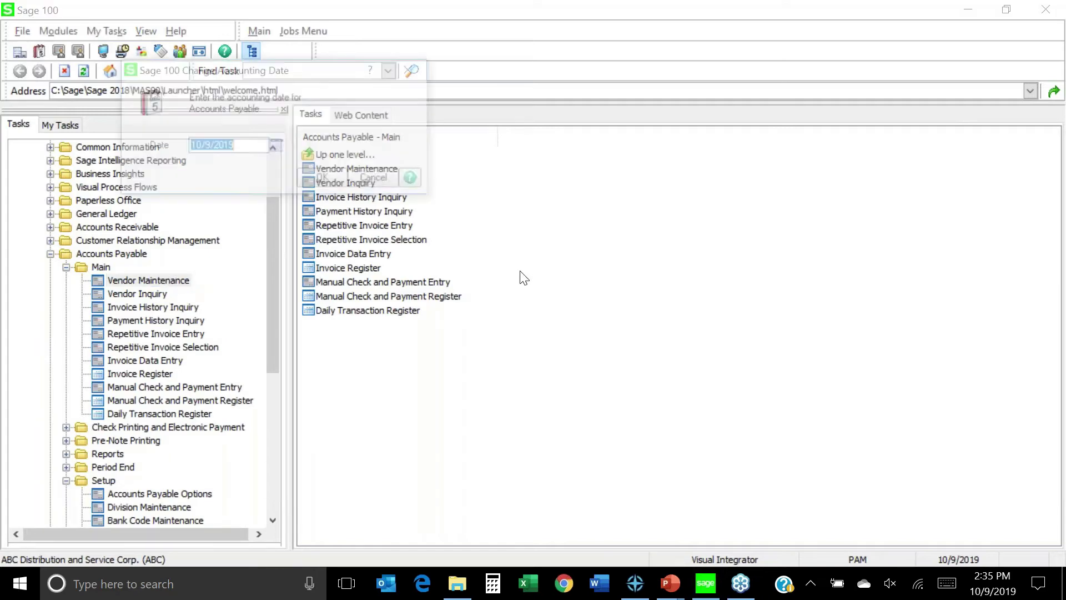
left_click(325, 181)
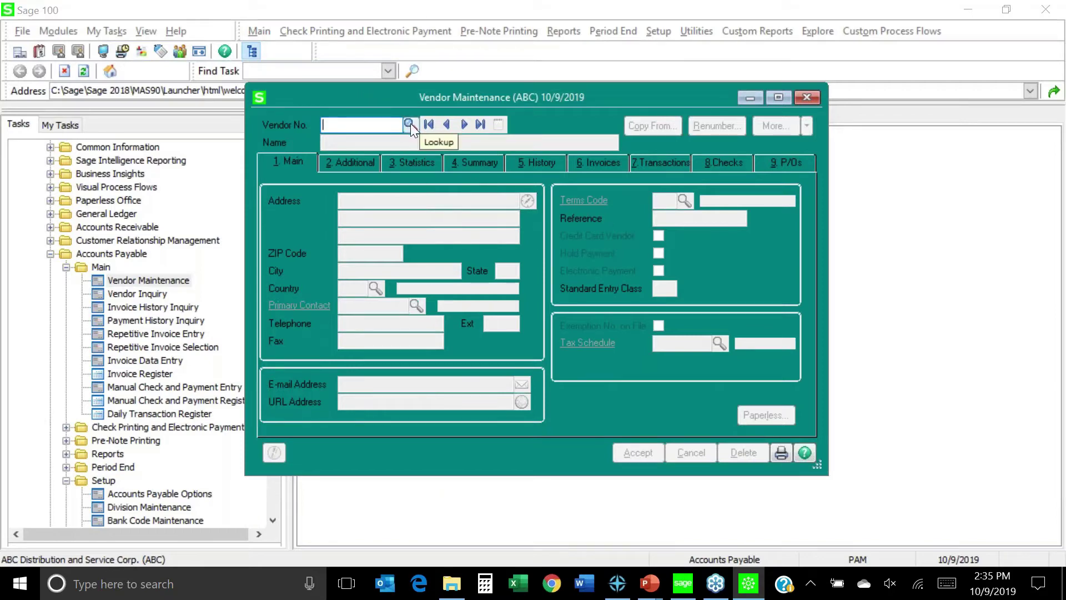
Step: Bring up the first vendor, Airway Property, read its W9 form memo, and close the memo and Vendor Maintenance
left_click(463, 125)
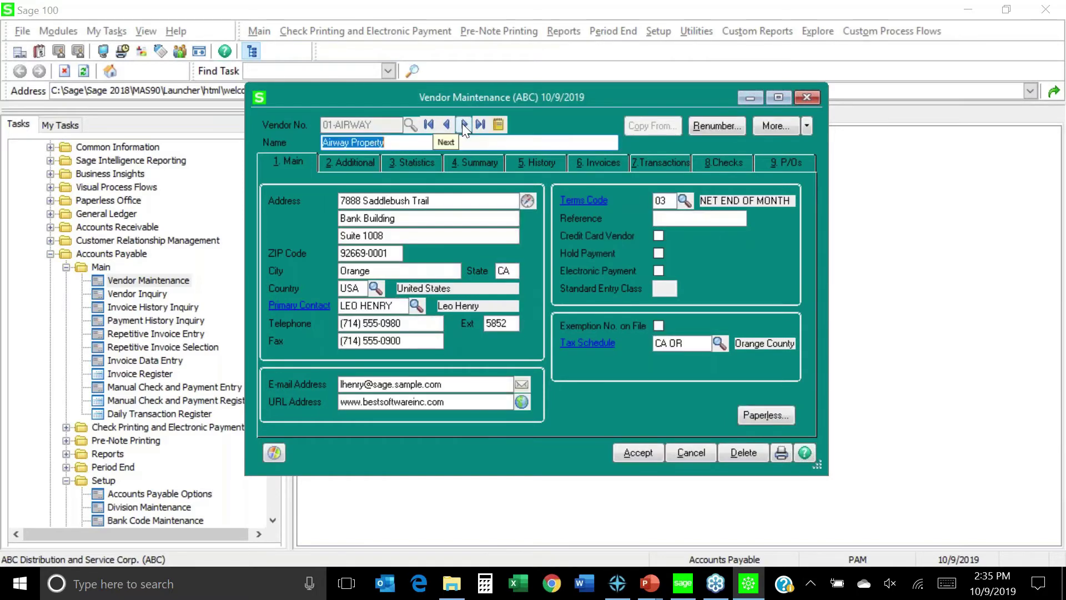
left_click(501, 125)
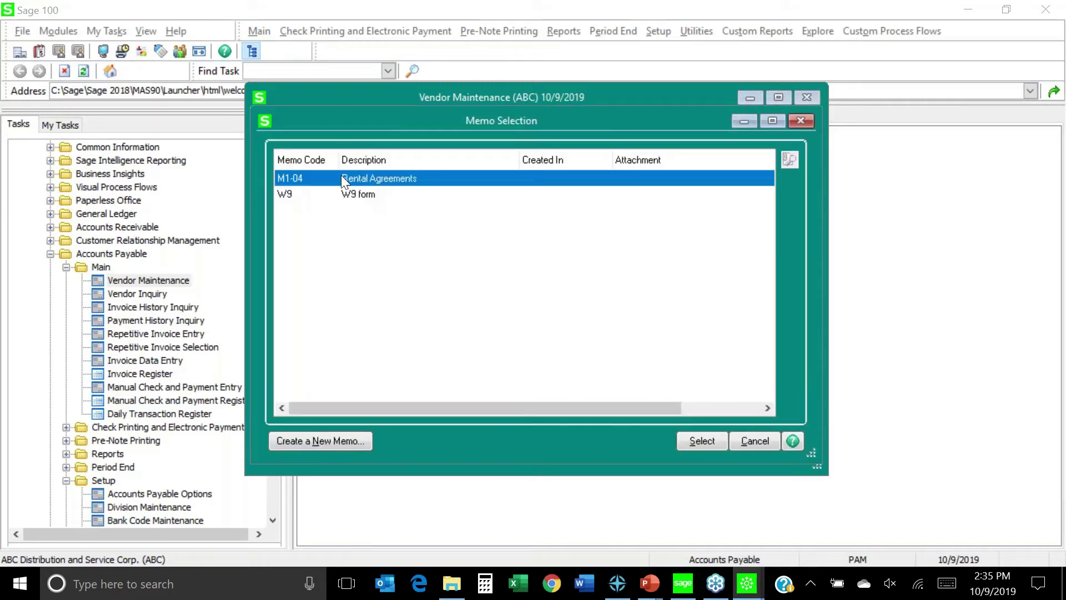
double_click(361, 195)
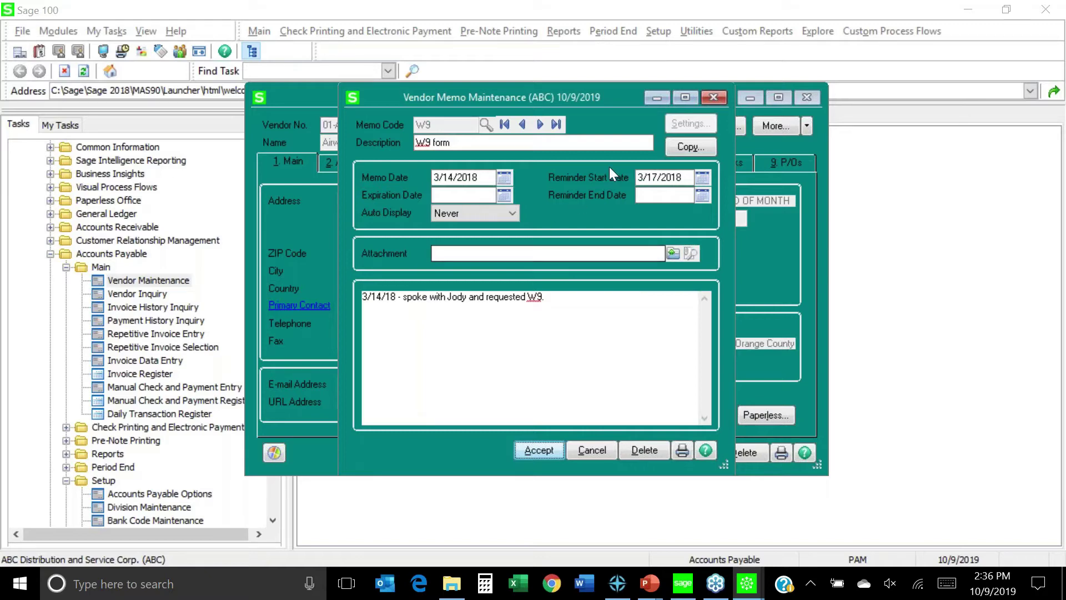
left_click(715, 97)
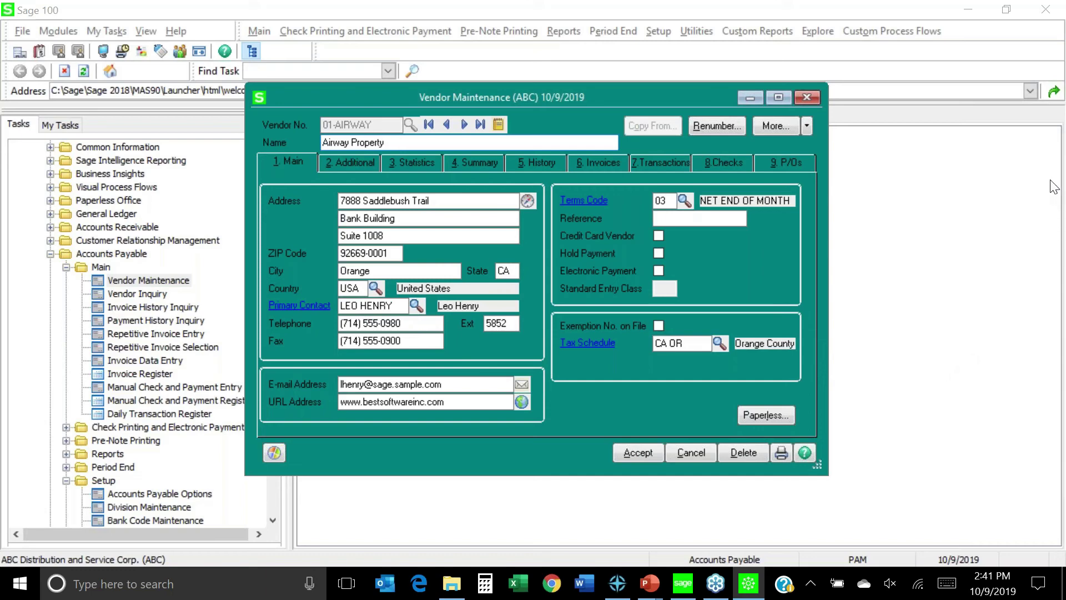
left_click(1051, 58)
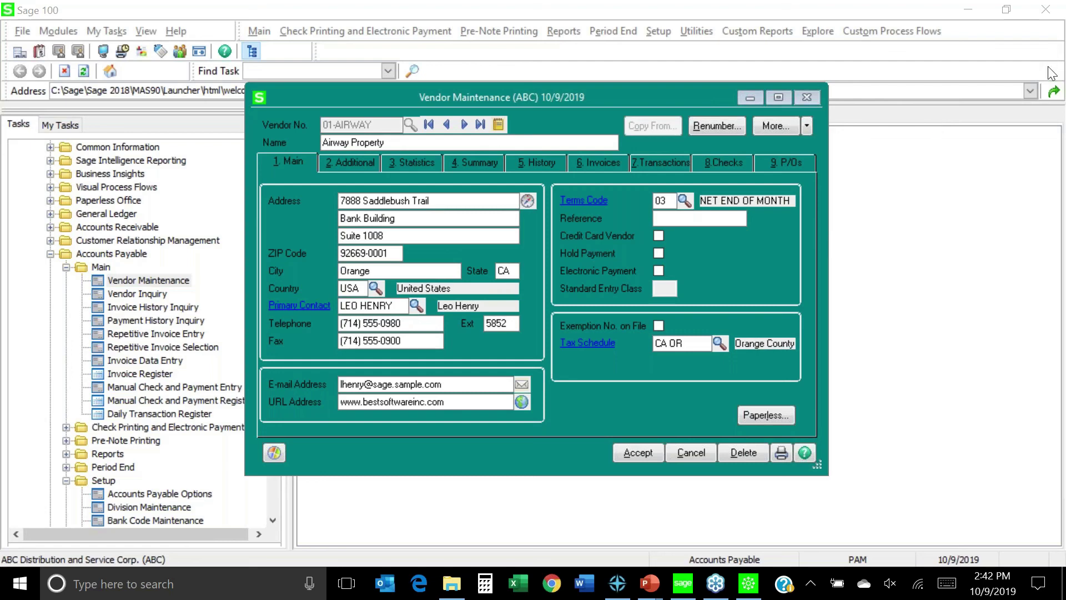
key("Escape")
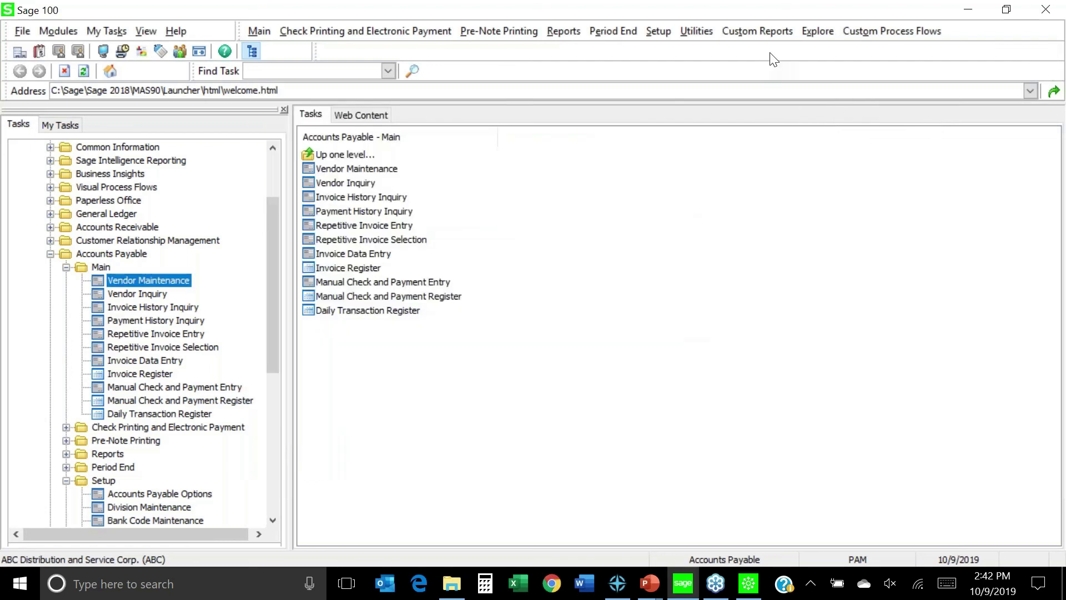